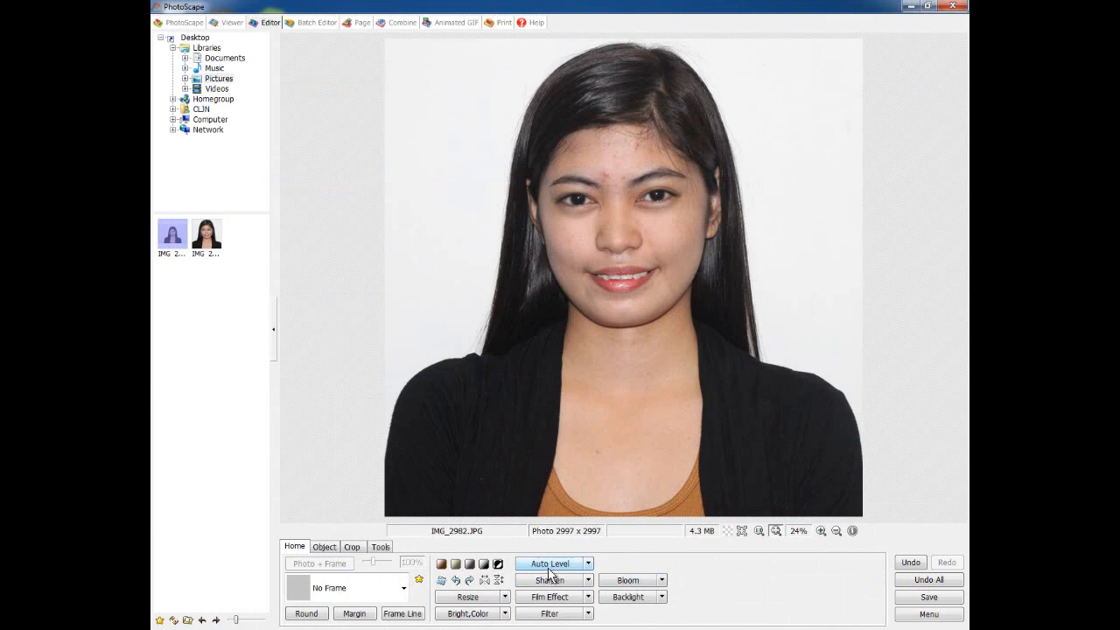
Step: Try Auto Contrast - High on the portrait and undo it
click(588, 564)
click(625, 563)
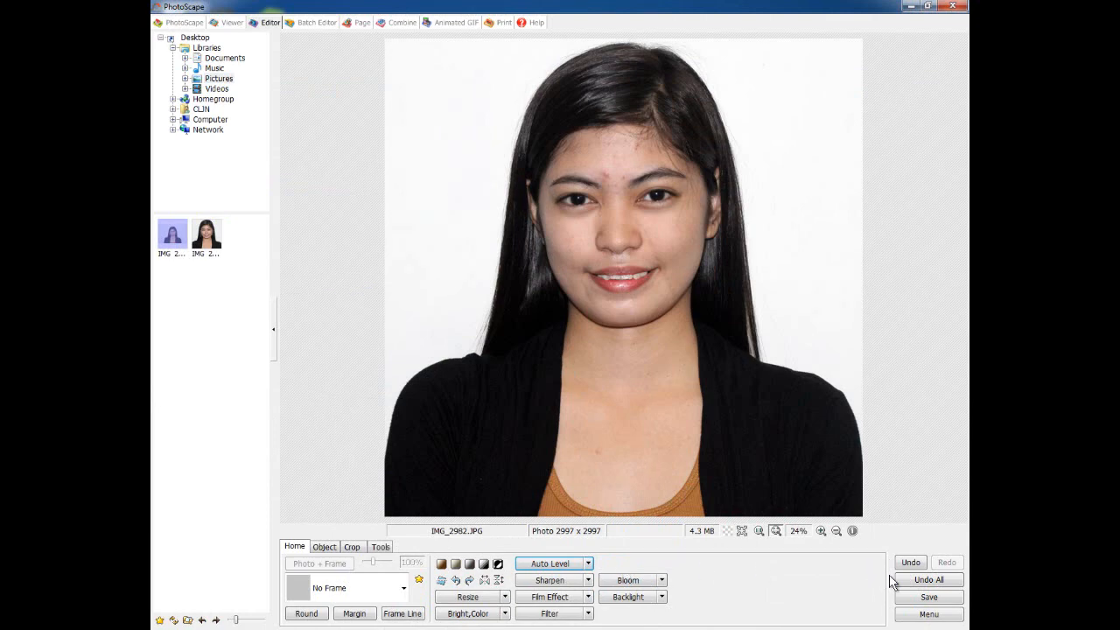
click(913, 563)
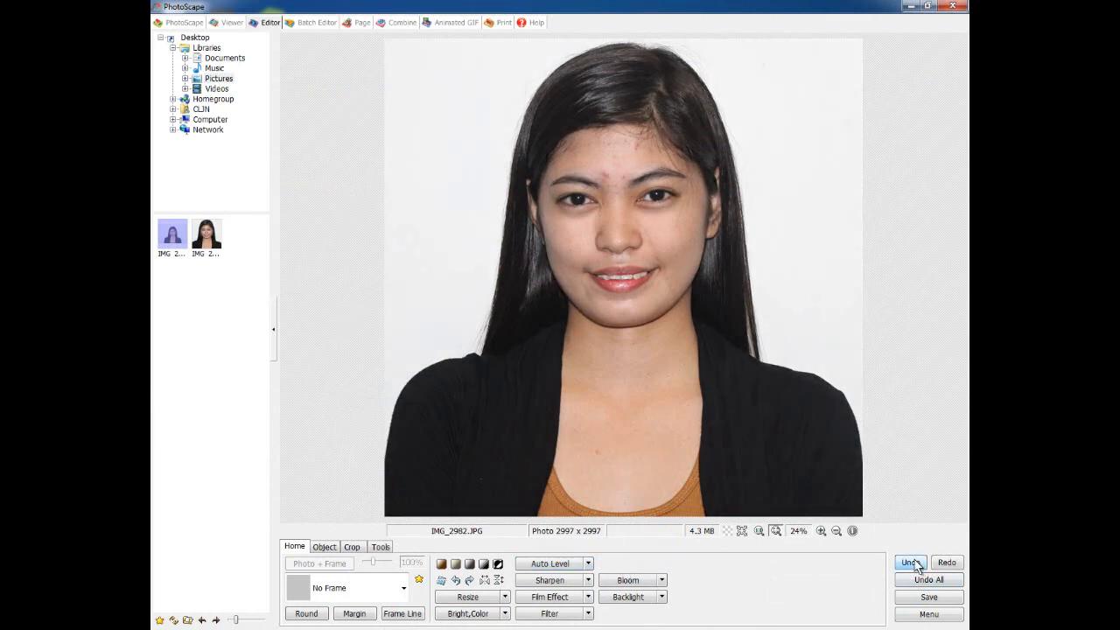
Step: Apply Auto Level to the portrait at its default strength and again at the High setting
click(550, 565)
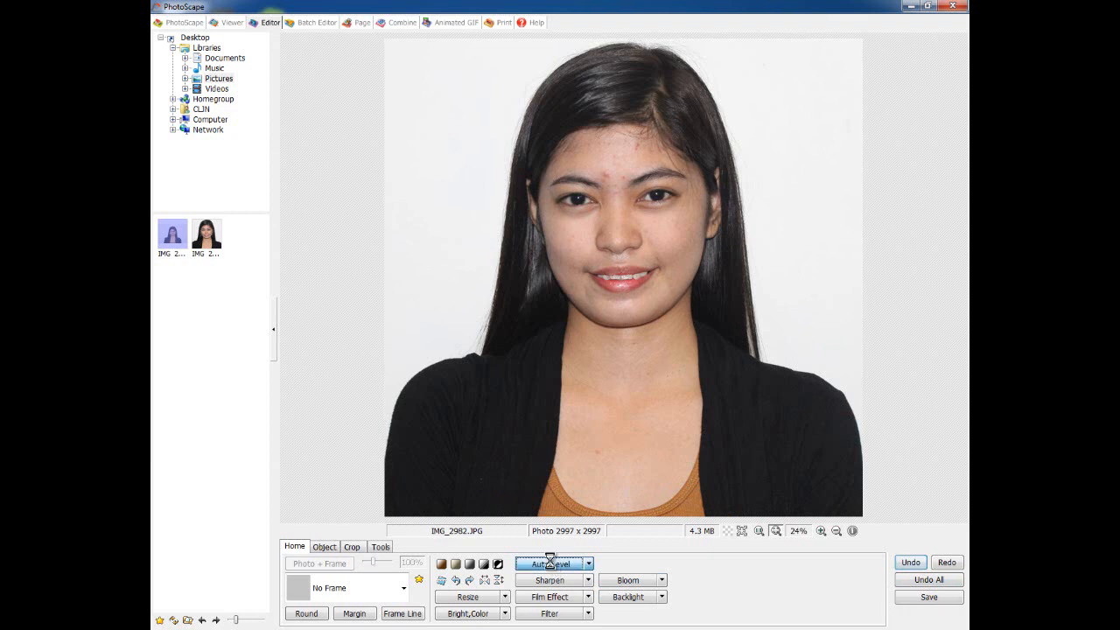
click(589, 566)
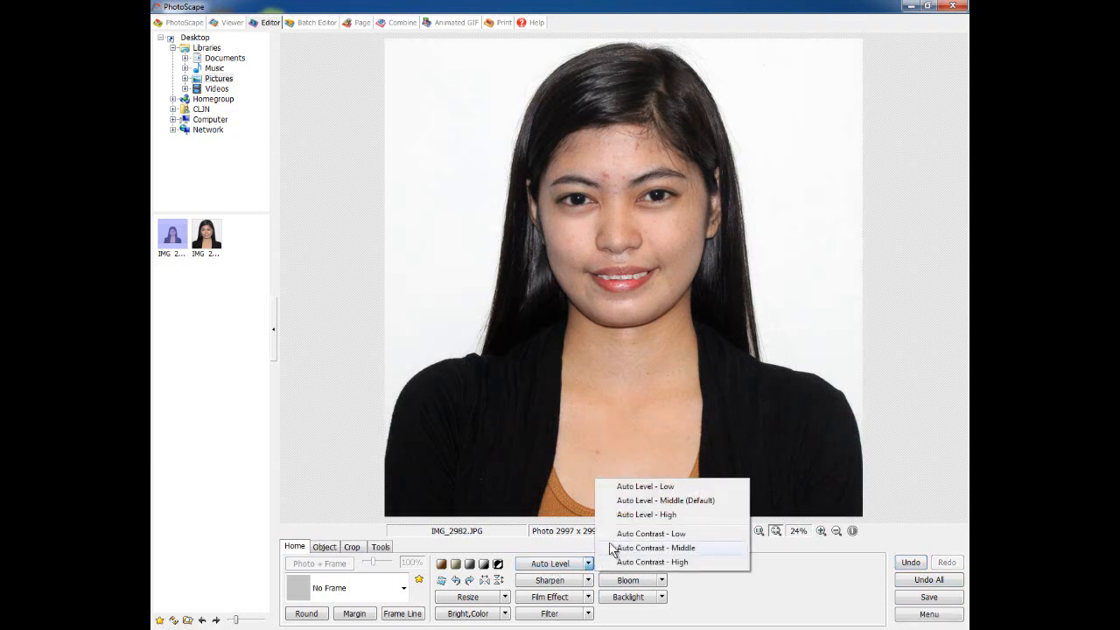
click(640, 516)
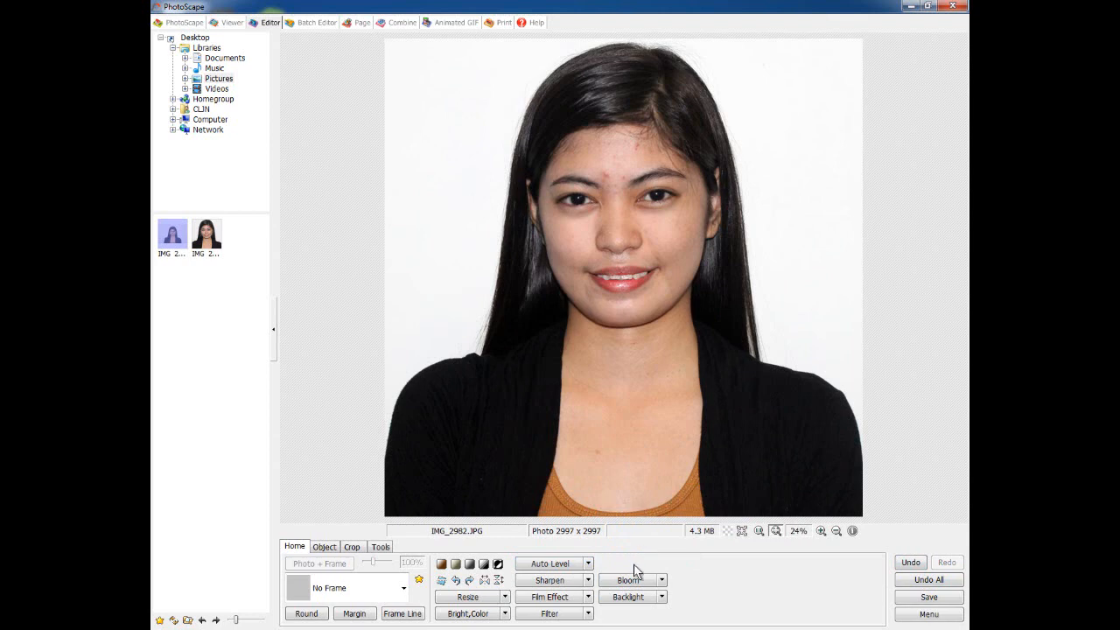
Step: Apply a Normal Mode Bloom to the portrait with level 43%, blur 1.2 and contrast 20
click(619, 581)
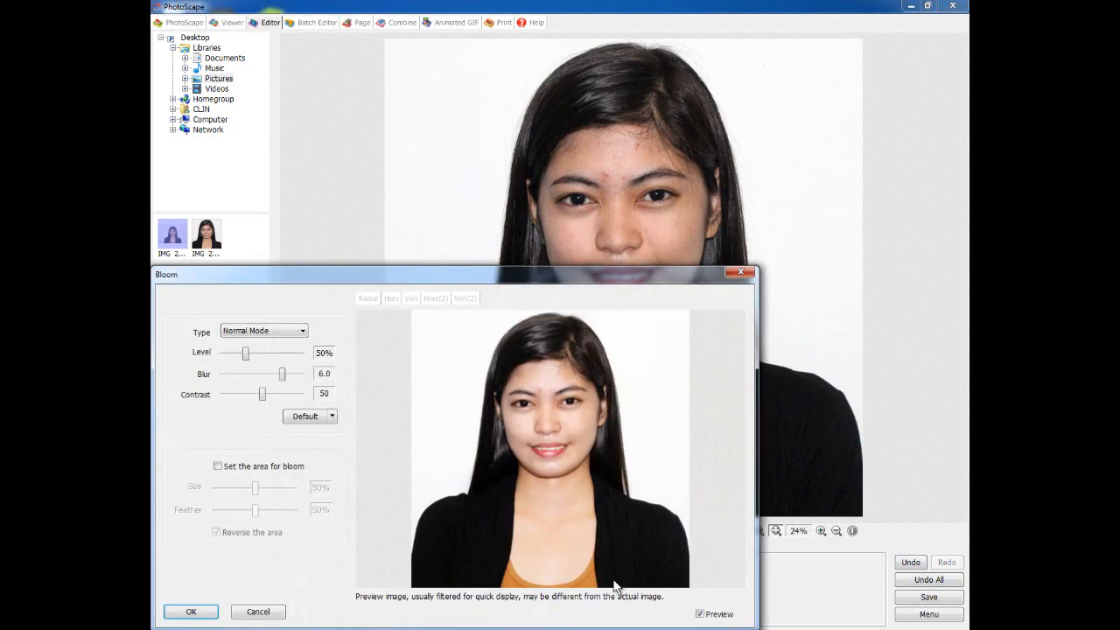
click(232, 376)
click(233, 376)
click(233, 377)
drag(246, 354, 235, 356)
drag(263, 395, 238, 395)
mouse_move(235, 354)
mouse_down()
mouse_move(282, 359)
mouse_move(236, 362)
mouse_up()
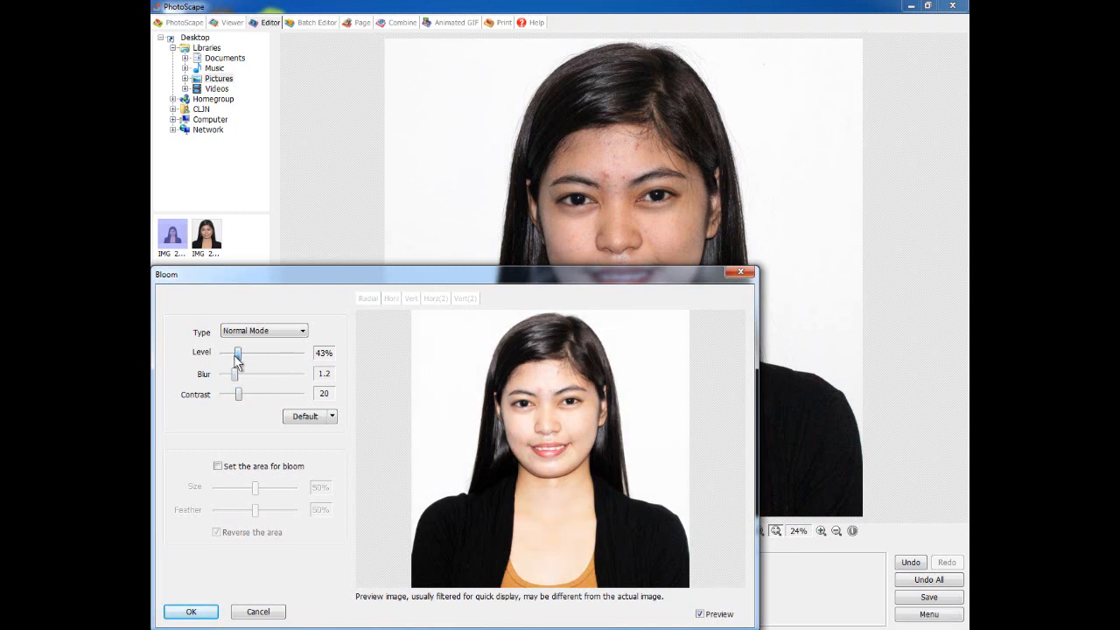
key(Return)
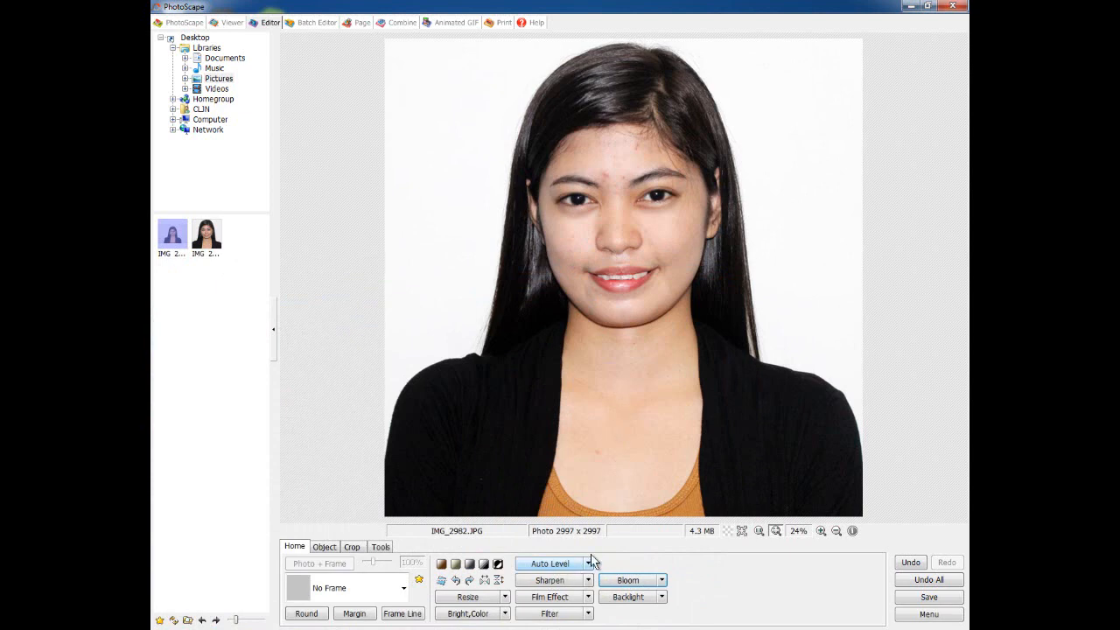
double_click(670, 7)
double_click(605, 11)
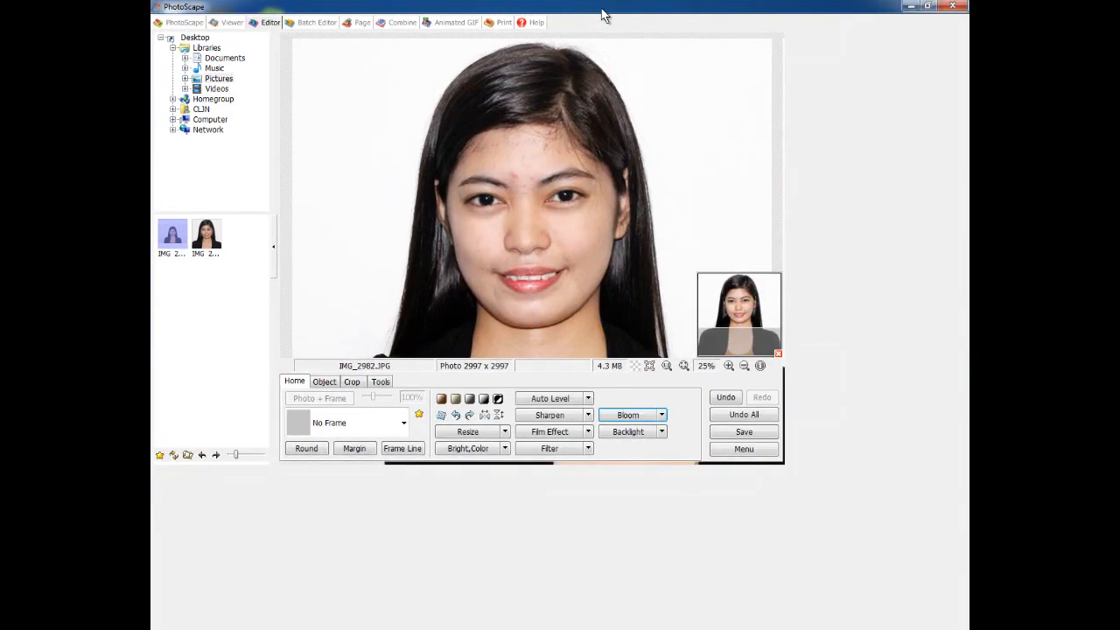
Step: Cover the red blemishes between the eyebrows with clean nearby skin using an enlarged Clone Stamp brush
scroll(635, 171, up, 2)
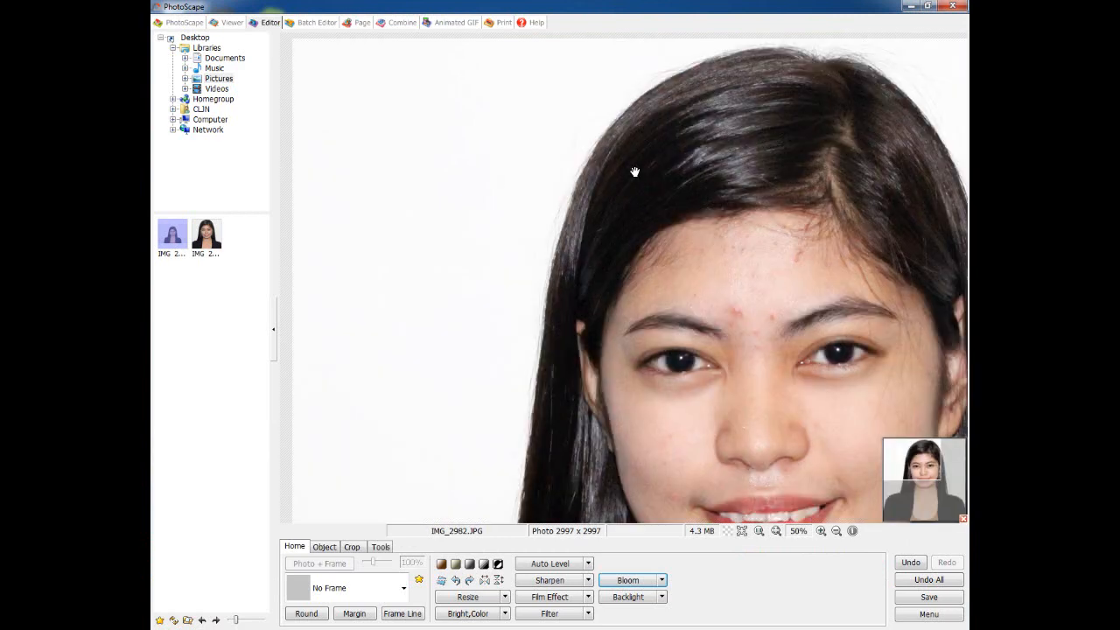
scroll(750, 293, up, 1)
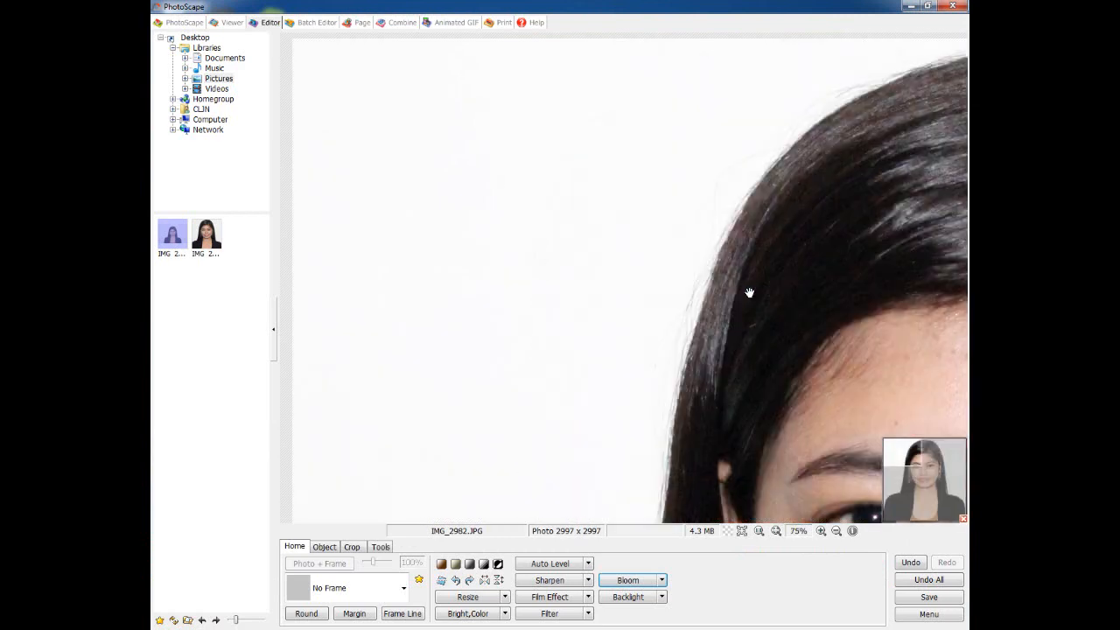
drag(825, 393, 586, 290)
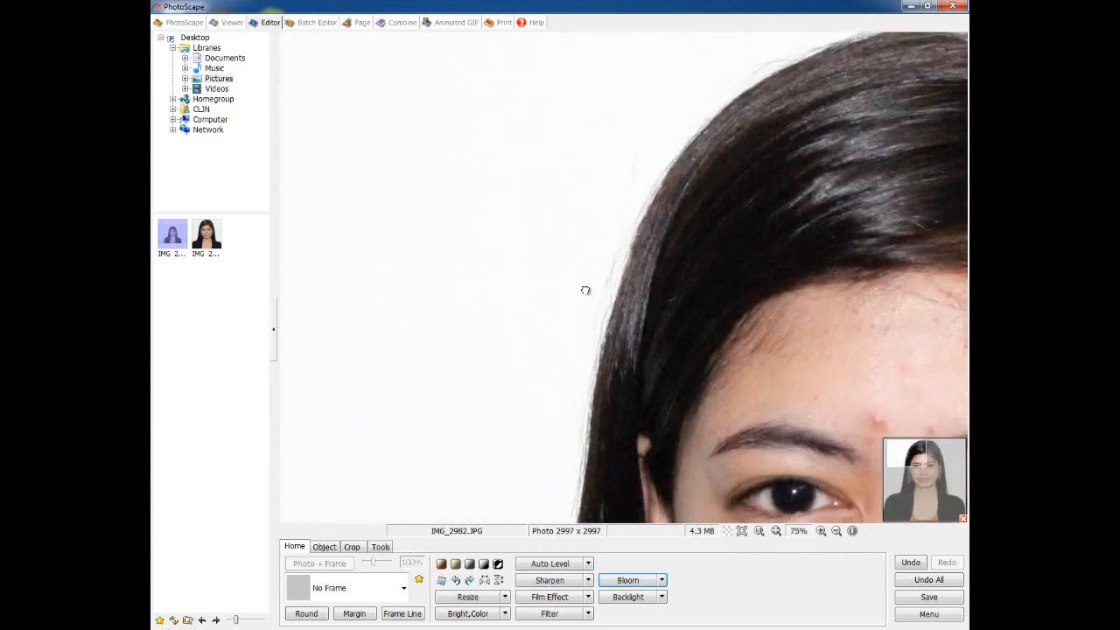
drag(676, 313, 589, 310)
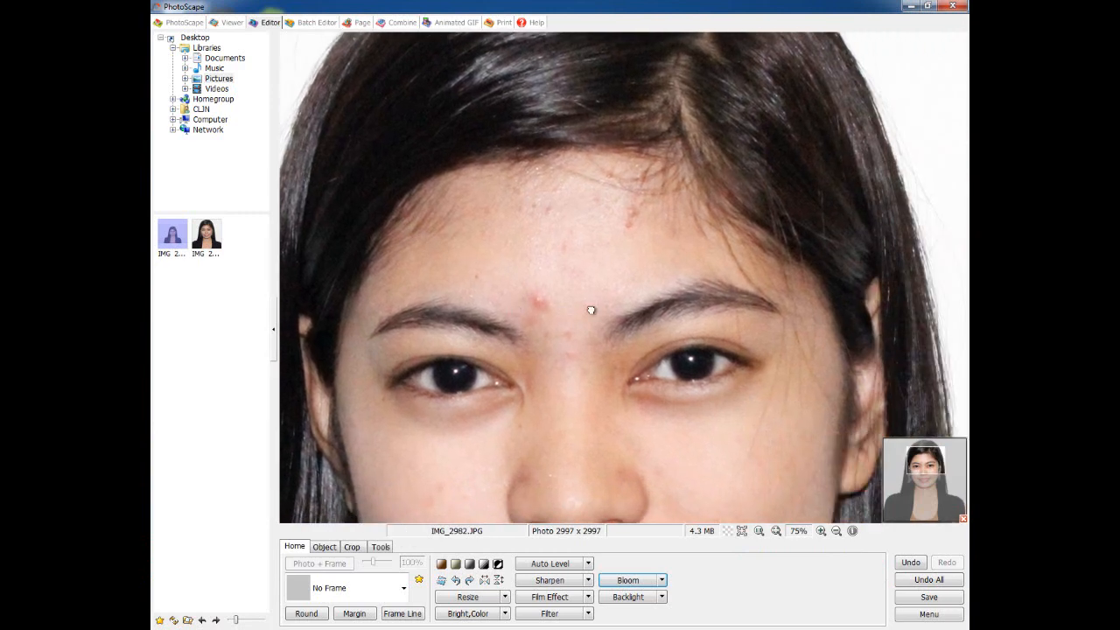
click(351, 547)
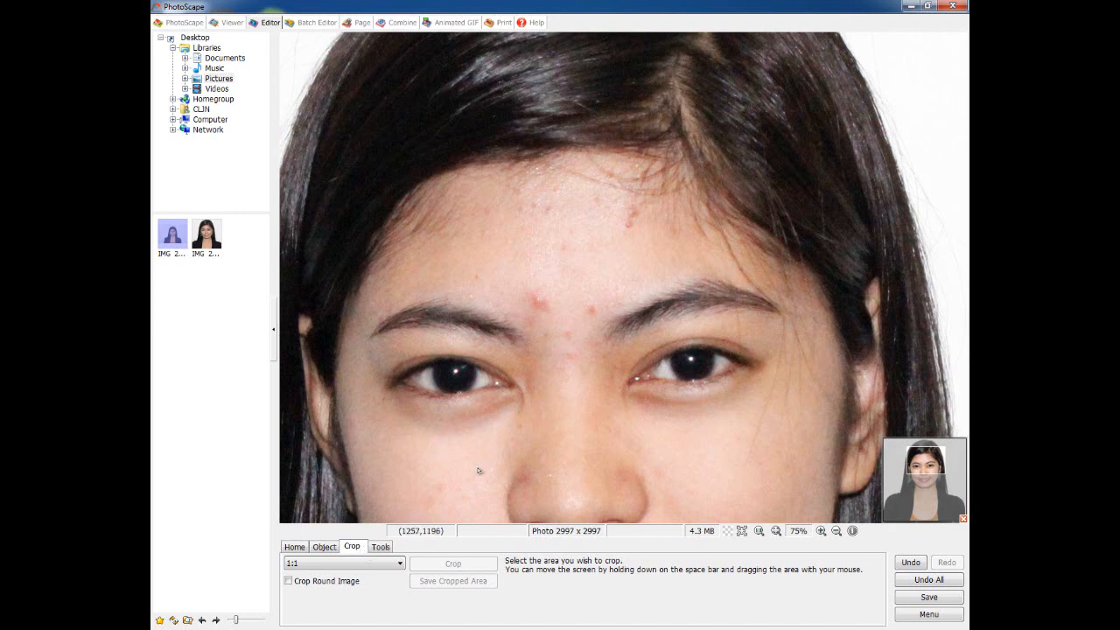
click(380, 548)
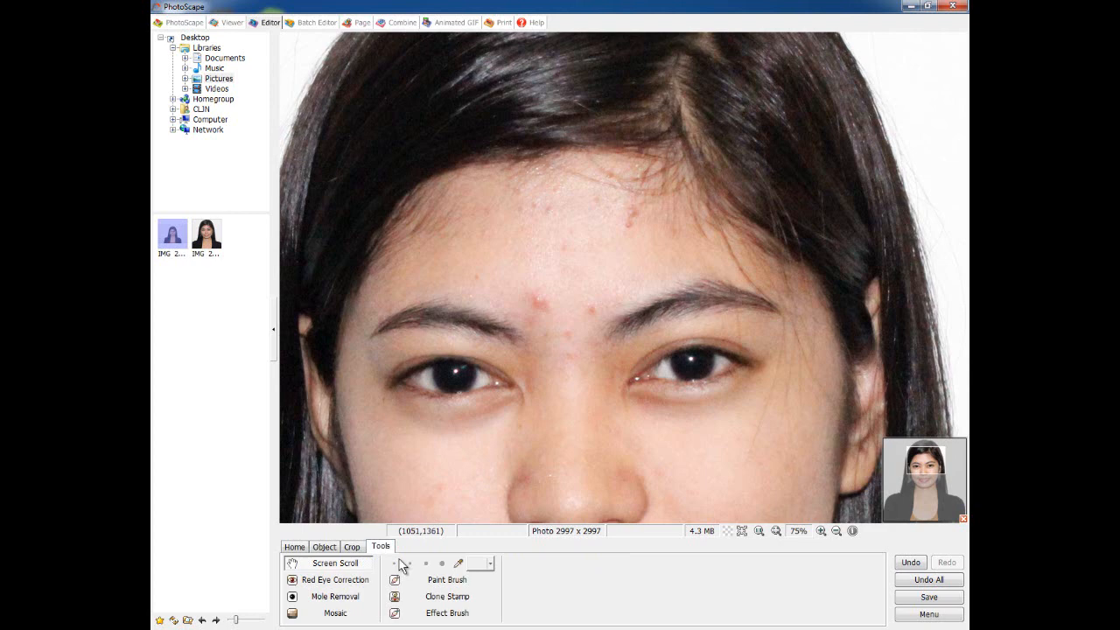
click(448, 598)
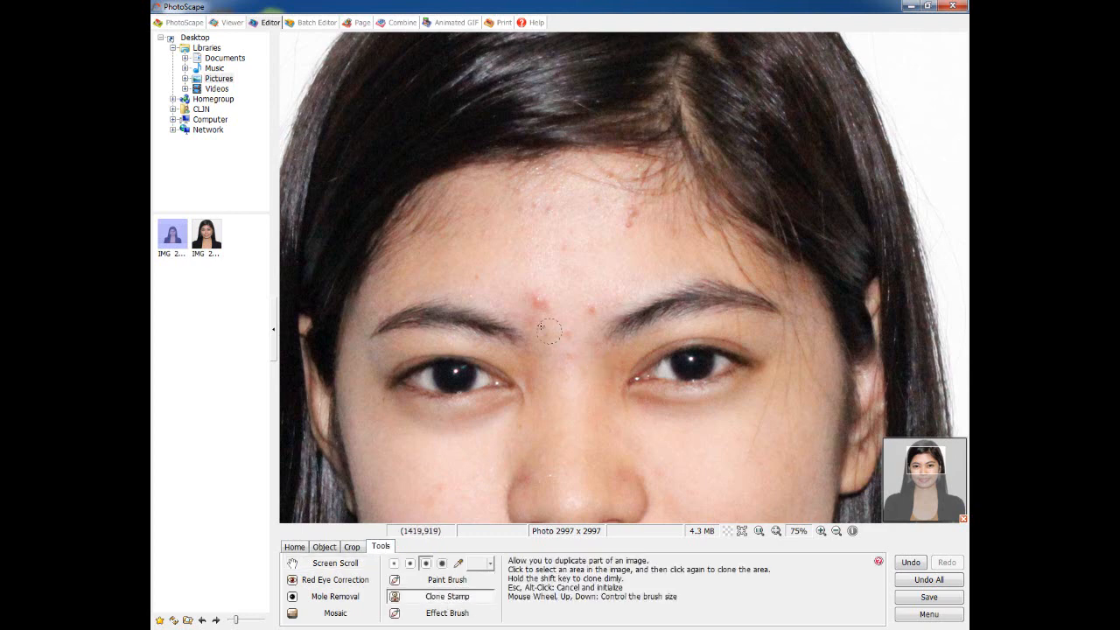
scroll(513, 293, up, 1)
click(513, 293)
click(536, 297)
key(Escape)
click(573, 293)
click(583, 308)
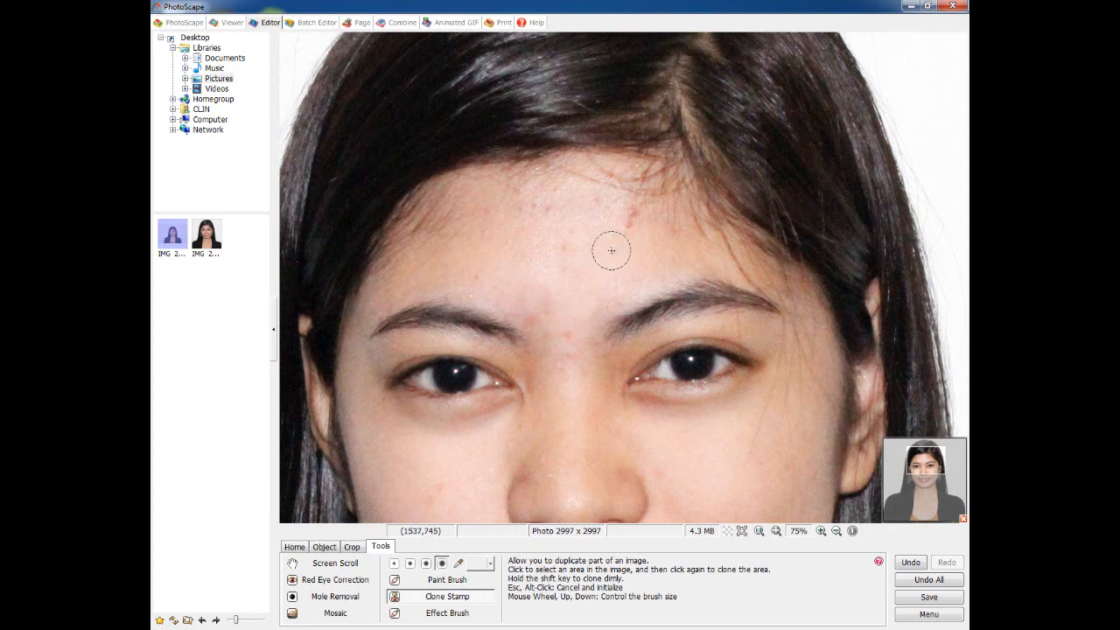
Step: Clone clean skin over the spot below the hair parting and the remaining marks between the eyebrows
click(626, 222)
click(633, 216)
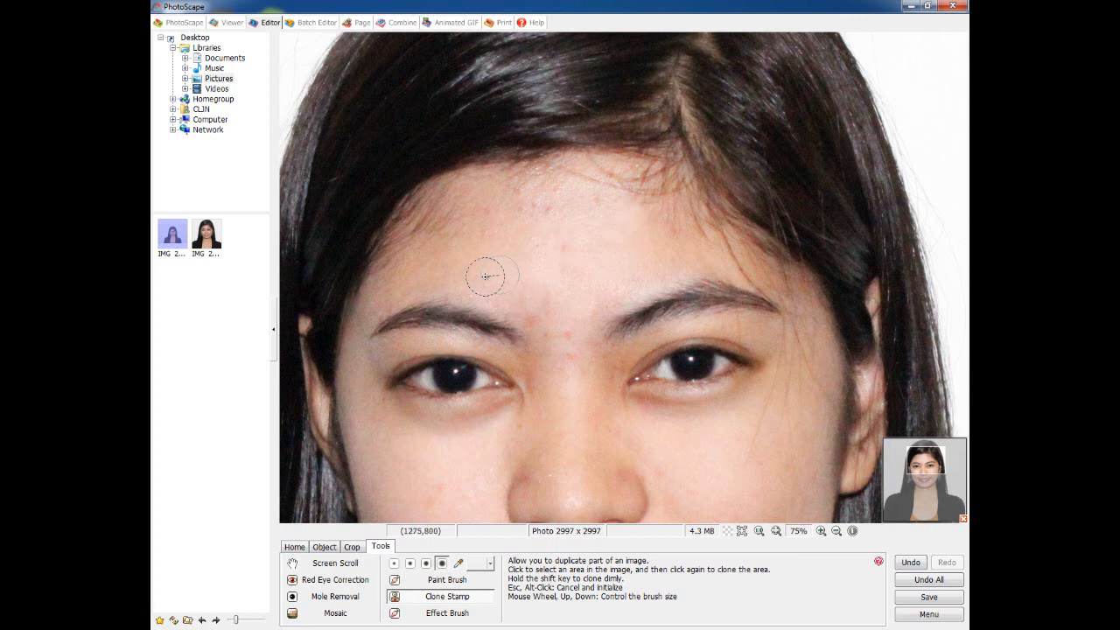
click(561, 317)
click(570, 305)
click(551, 320)
click(540, 303)
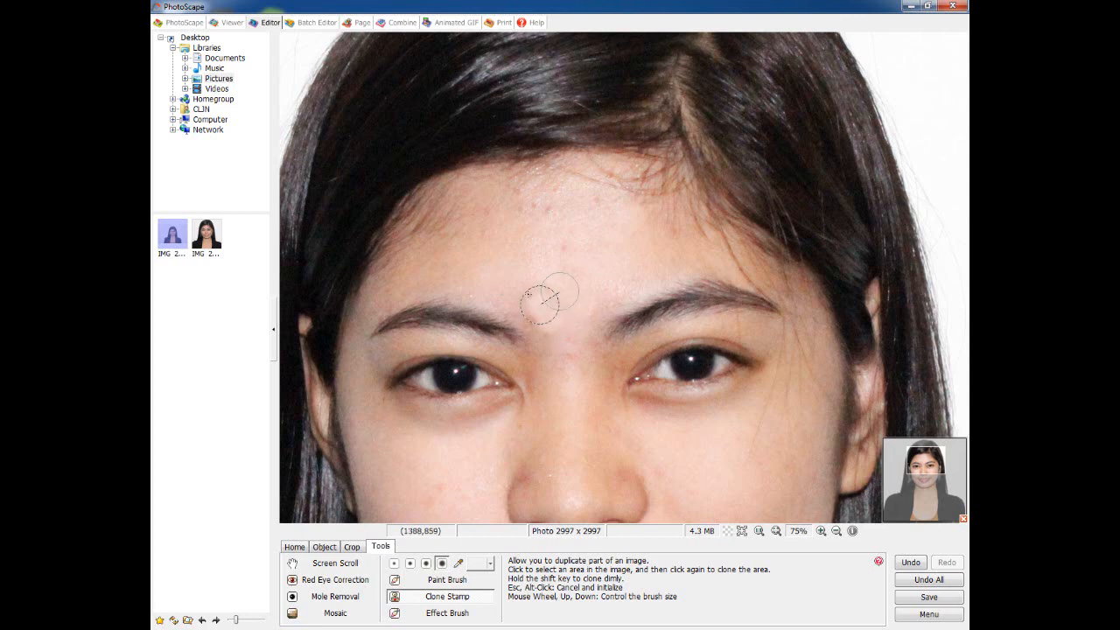
Step: Try a further clone stroke on the skin between the eyebrows and undo it
key(Escape)
click(496, 277)
key(Escape)
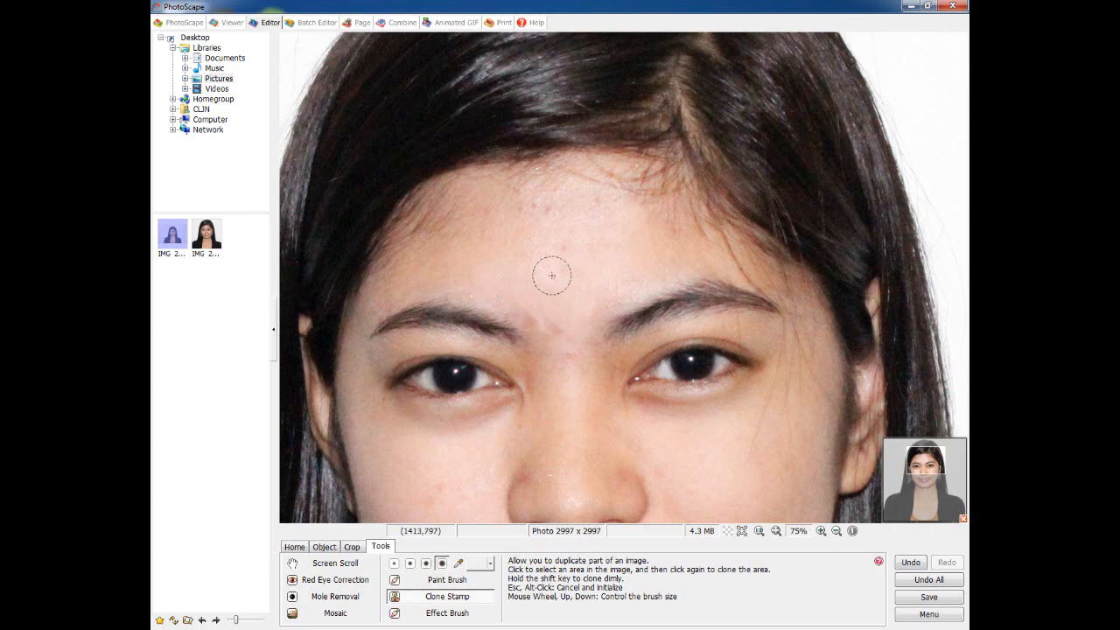
click(910, 562)
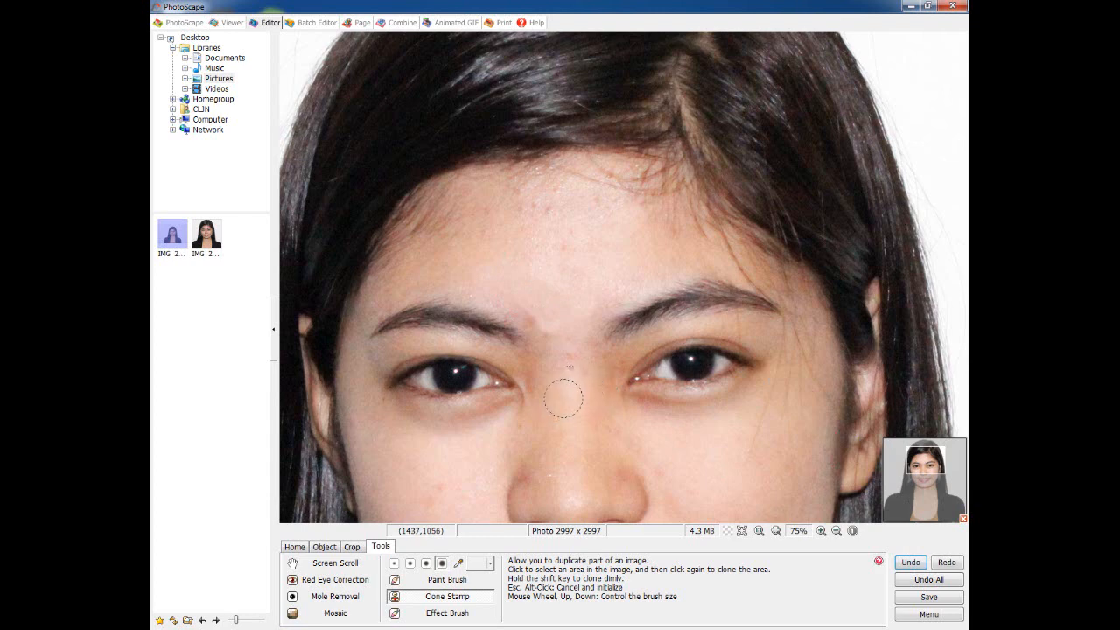
Step: Clone clean skin over the spots on the middle and upper forehead below the hairline
click(566, 251)
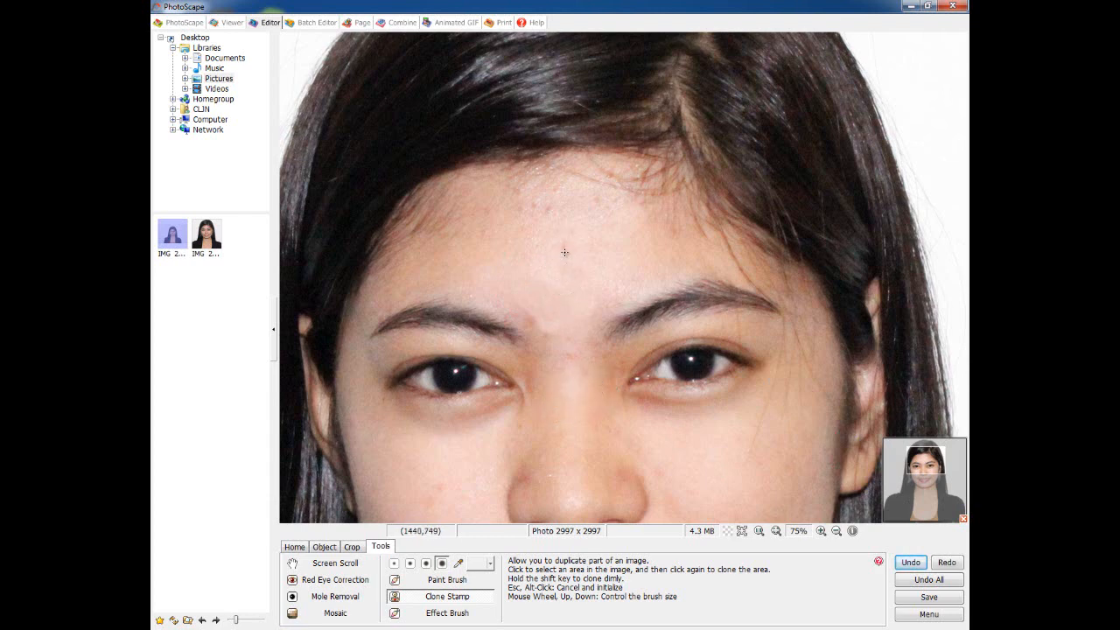
click(587, 294)
click(569, 220)
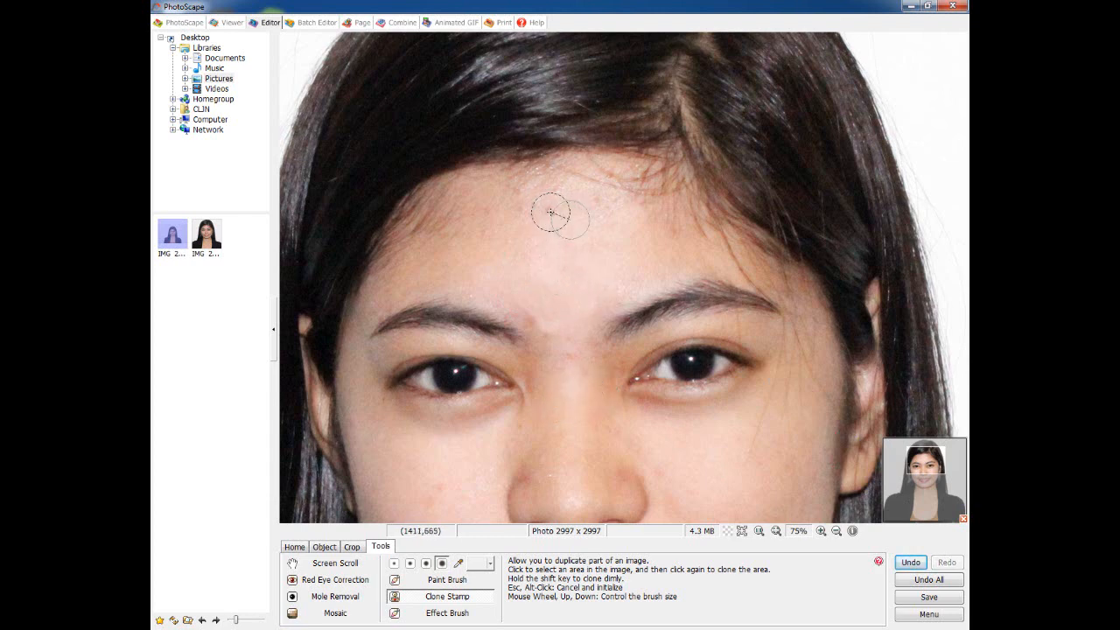
click(488, 246)
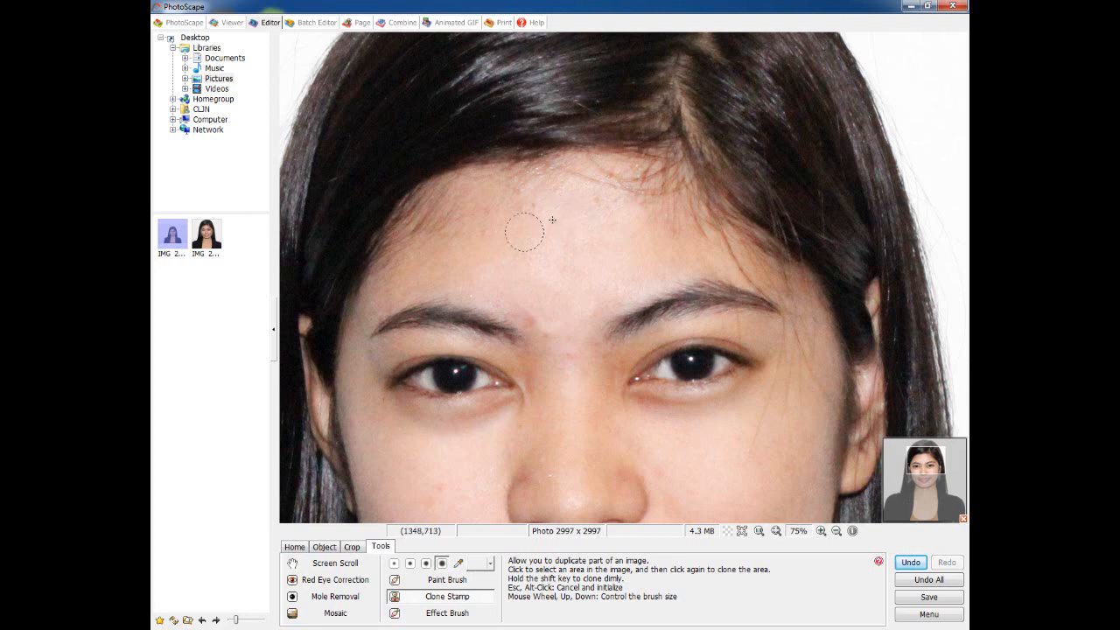
click(564, 213)
click(554, 215)
click(534, 211)
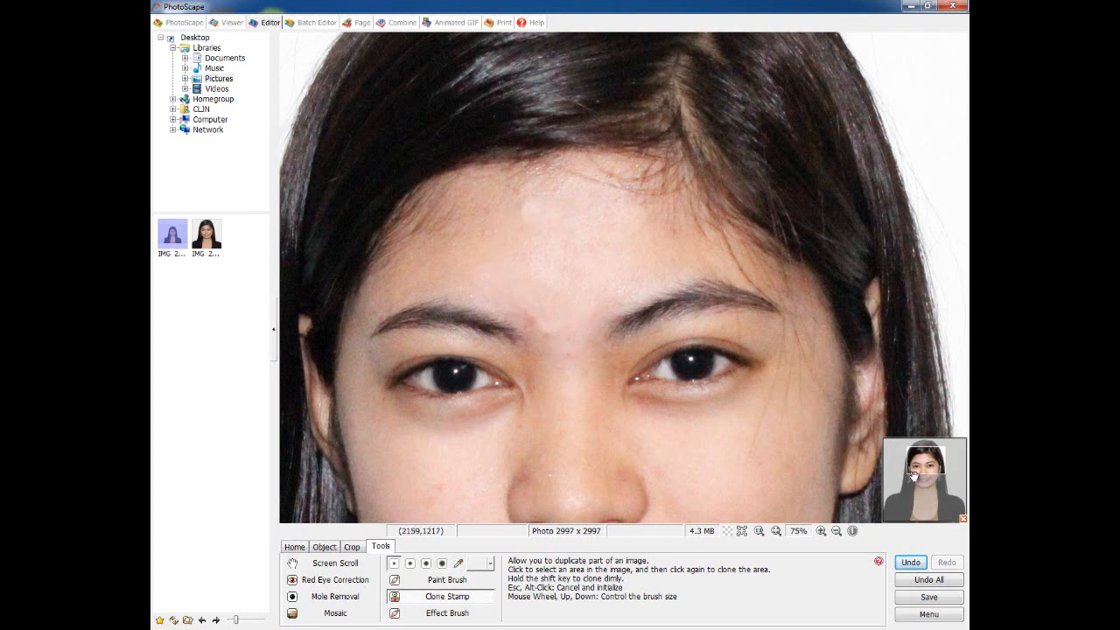
Step: Try cloning over the marks on the cheek beside the nose and undo the strokes
drag(914, 473, 925, 479)
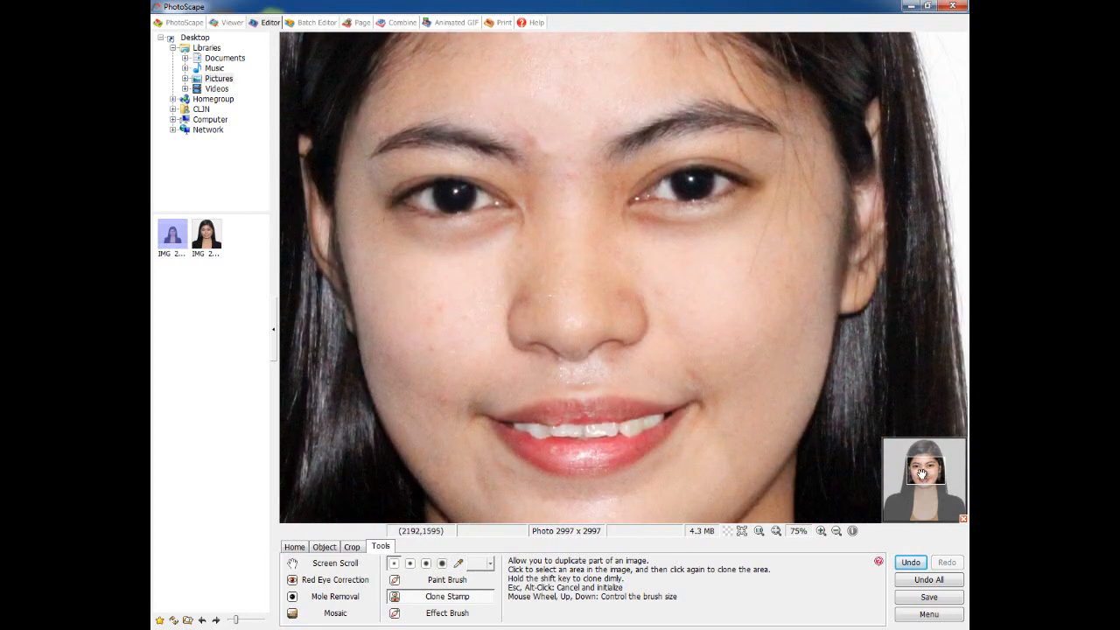
scroll(461, 315, up, 3)
scroll(463, 316, down, 1)
click(466, 317)
click(439, 309)
key(Escape)
click(910, 562)
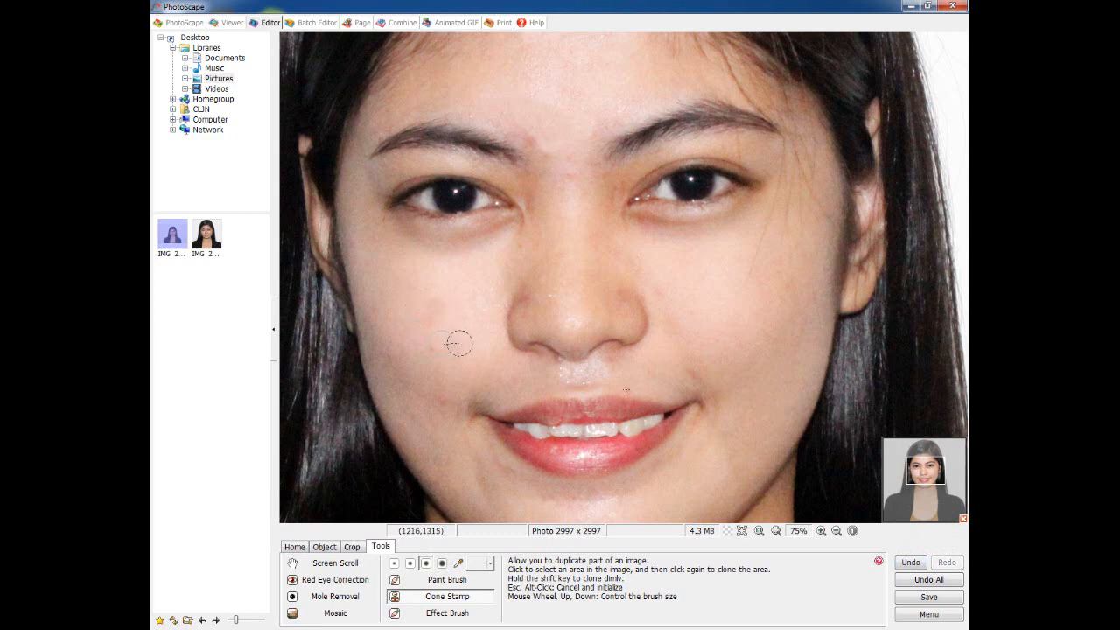
click(911, 563)
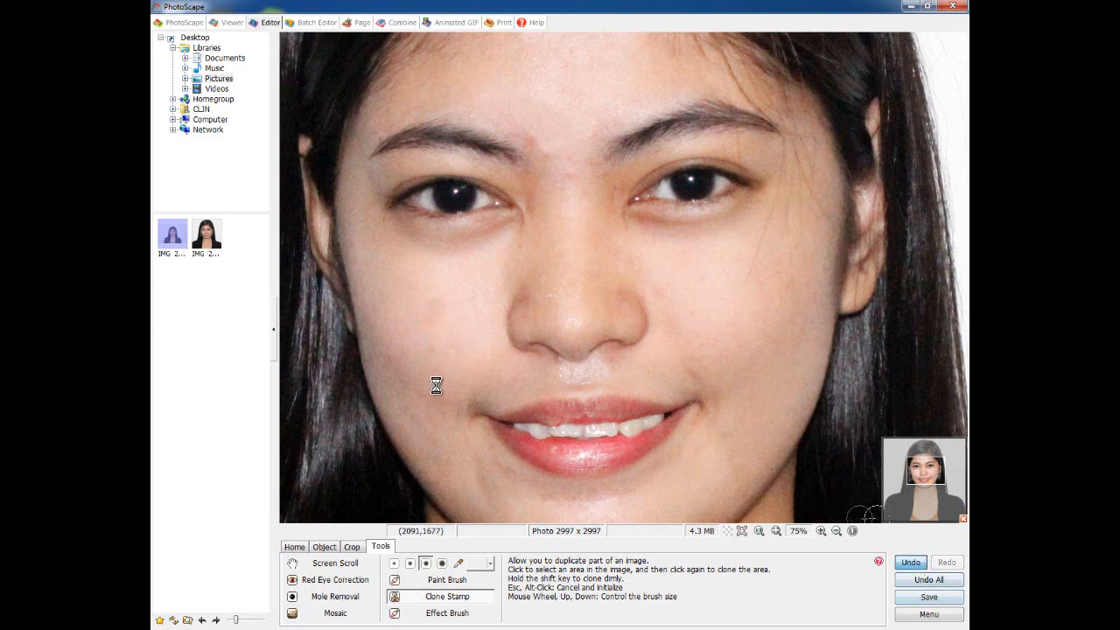
Step: Clone clean skin over the small marks on the image-left cheek and the bridge of the nose
click(431, 320)
click(455, 348)
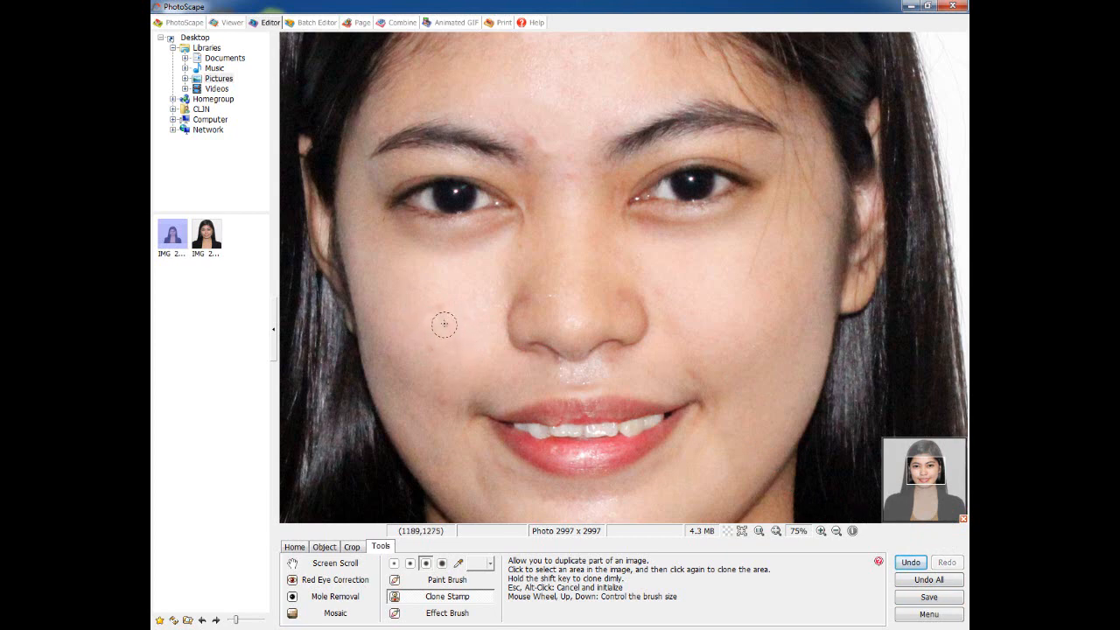
click(443, 324)
click(440, 309)
click(572, 210)
scroll(637, 331, down, 1)
Step: Smooth the skin on the forehead and the image-right cheek with the Blur - High effect brush
mouse_move(912, 473)
mouse_down()
mouse_move(916, 497)
mouse_move(915, 466)
mouse_up()
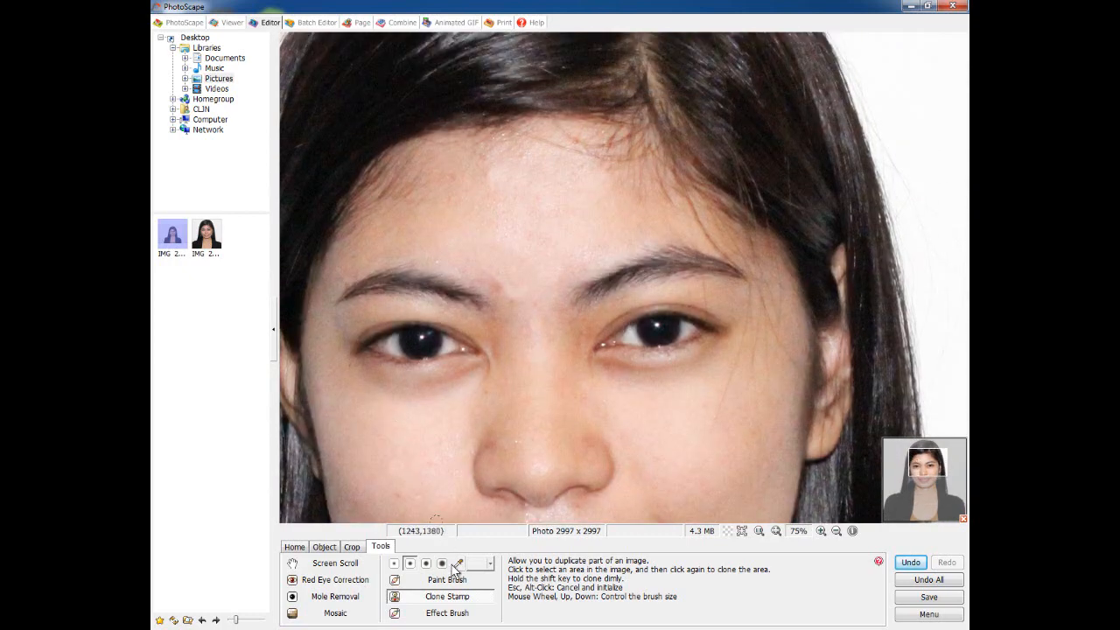
click(442, 614)
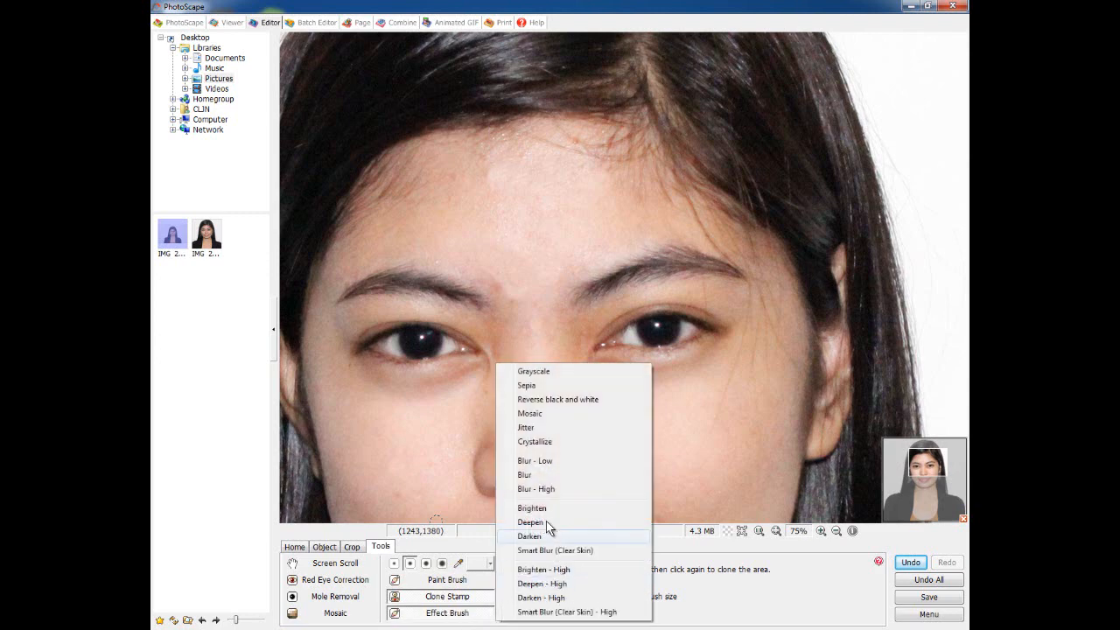
click(535, 489)
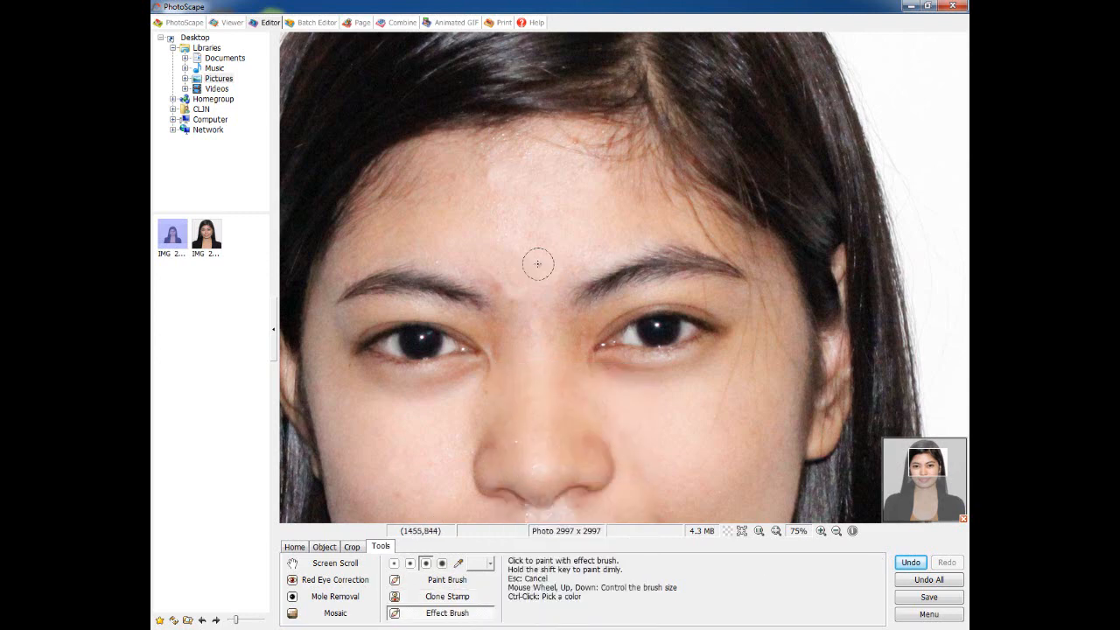
scroll(539, 264, up, 1)
mouse_move(545, 268)
mouse_down()
mouse_move(457, 227)
mouse_move(568, 227)
mouse_move(464, 217)
mouse_move(547, 207)
mouse_move(515, 198)
mouse_up()
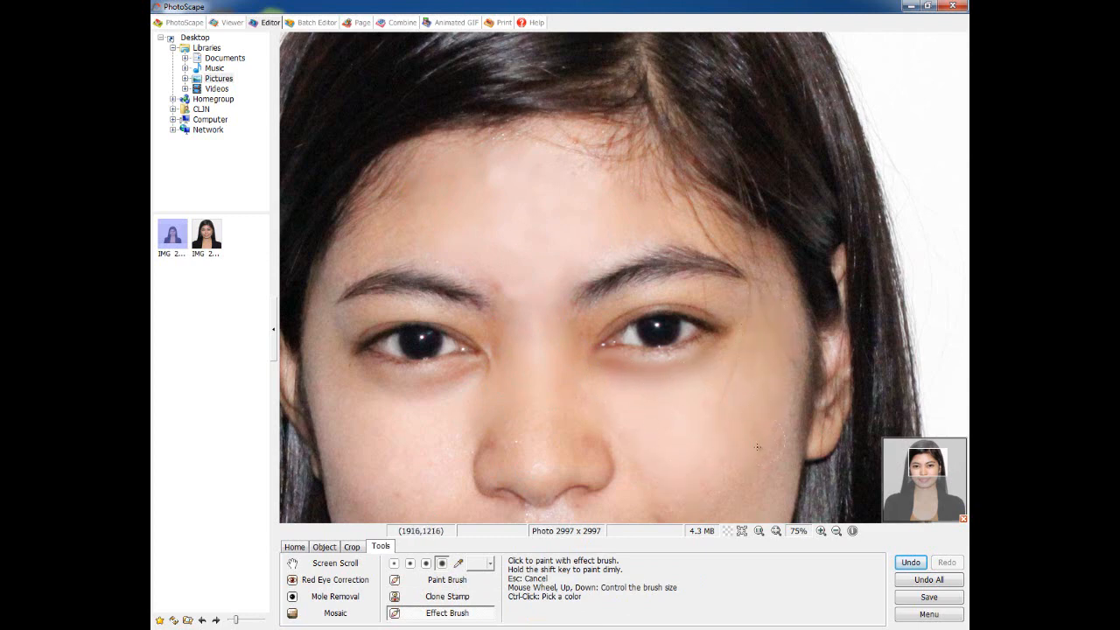
drag(738, 468, 674, 313)
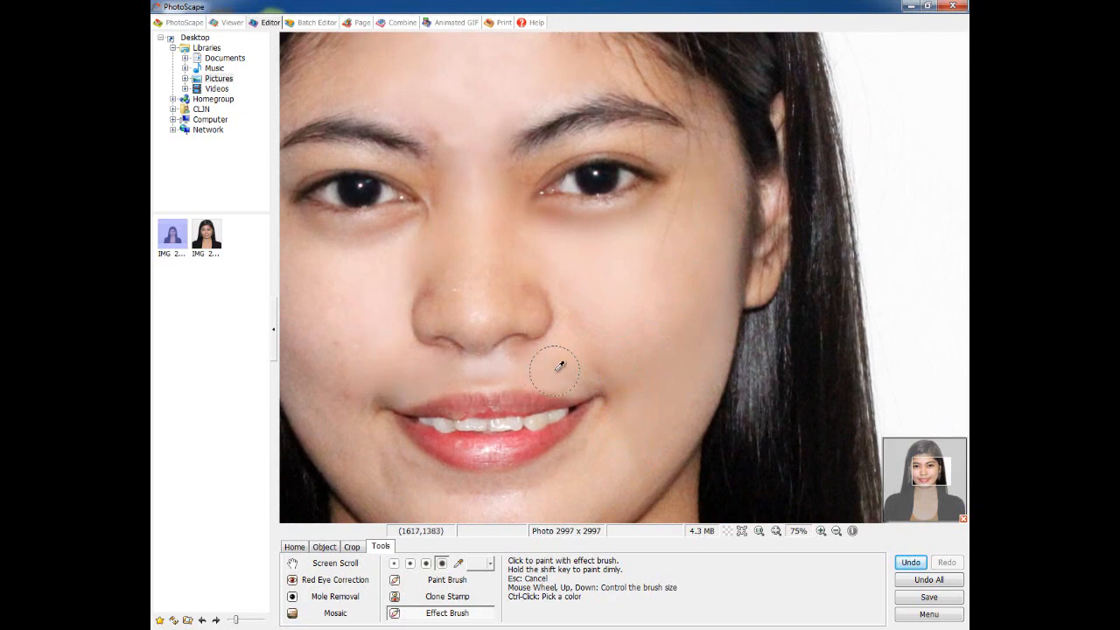
Step: Blur the skin around the mouth and chin, on the image-left cheek, and along the nose with the effect brush
drag(545, 419, 596, 324)
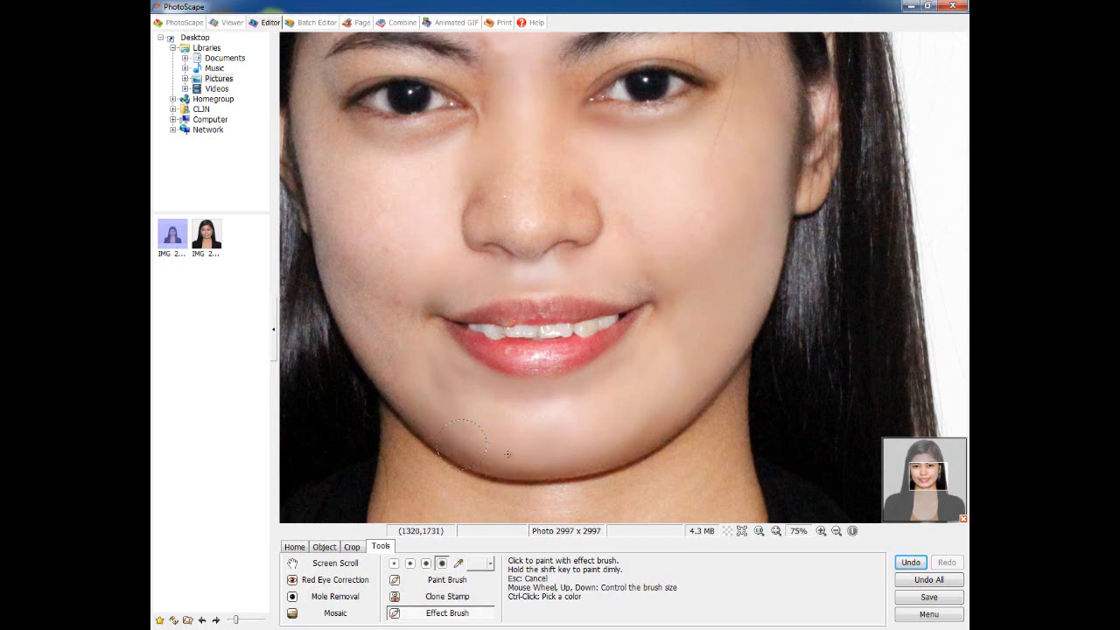
drag(508, 453, 523, 455)
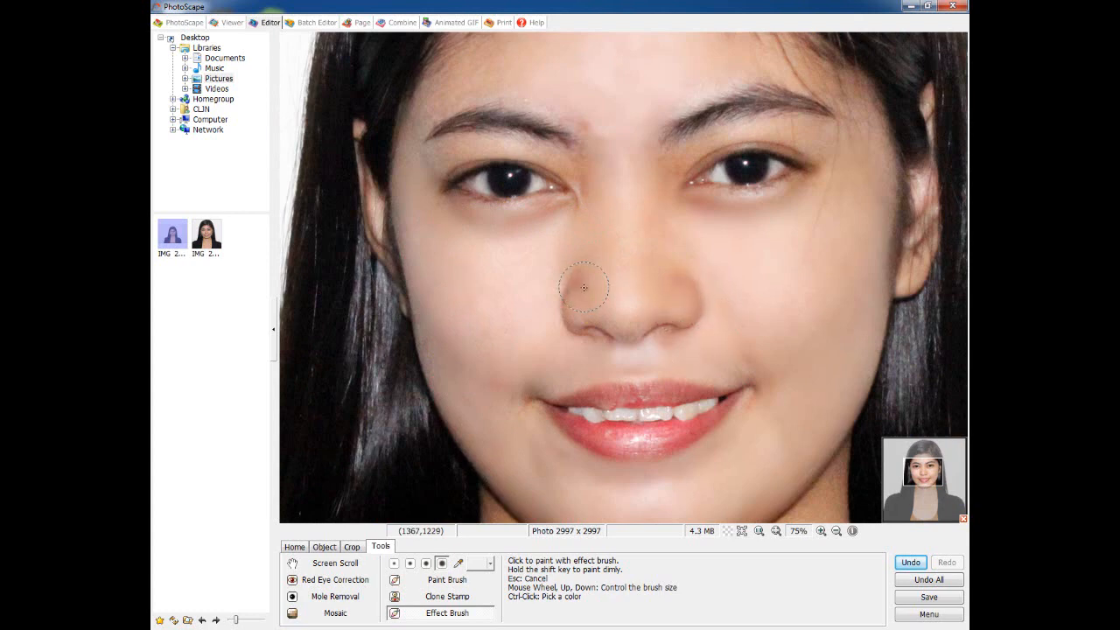
scroll(644, 323, down, 1)
drag(598, 236, 620, 357)
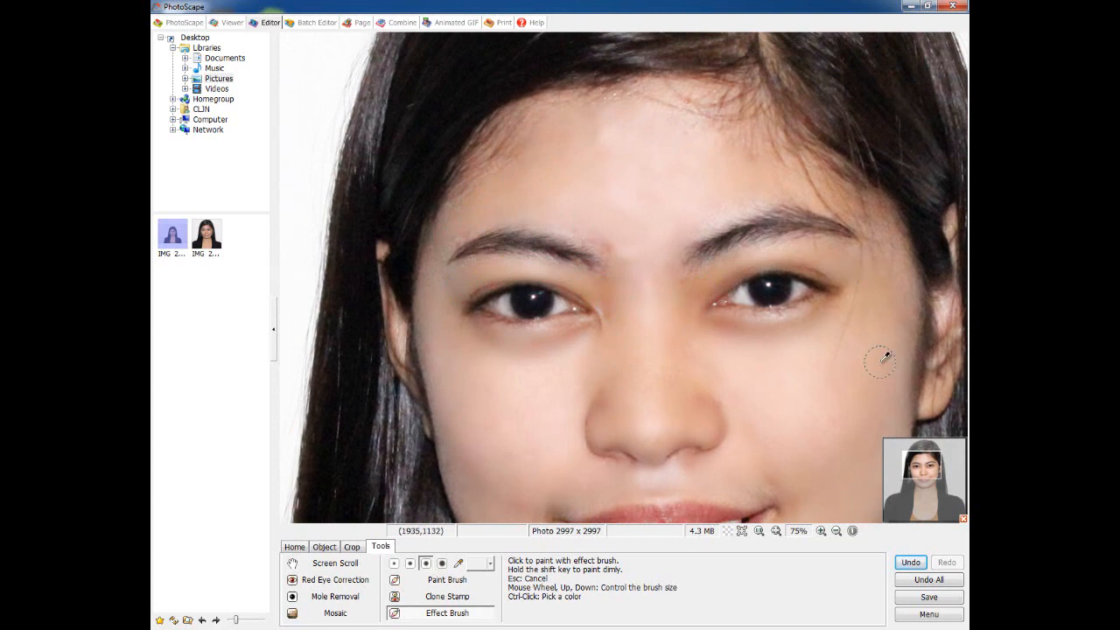
Step: Smooth the skin of the neck and upper chest with the effect brush
scroll(870, 359, down, 1)
scroll(578, 357, down, 1)
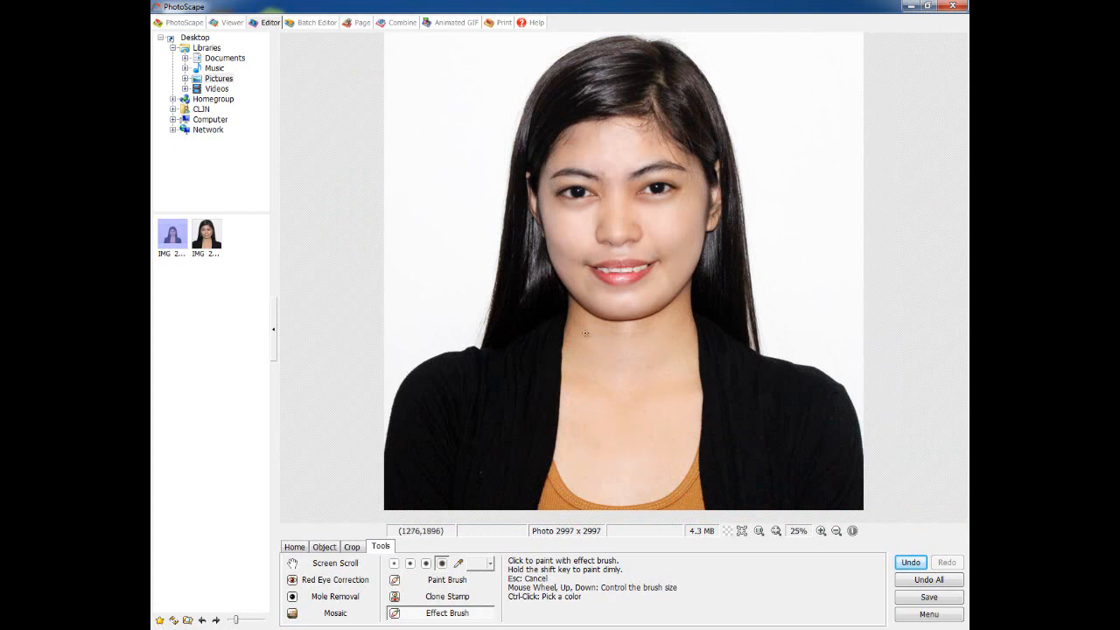
mouse_move(585, 334)
mouse_down()
mouse_move(589, 446)
mouse_move(651, 452)
mouse_up()
Step: Clone clean skin over the marks on the chest above the neckline with the Clone Stamp
click(431, 598)
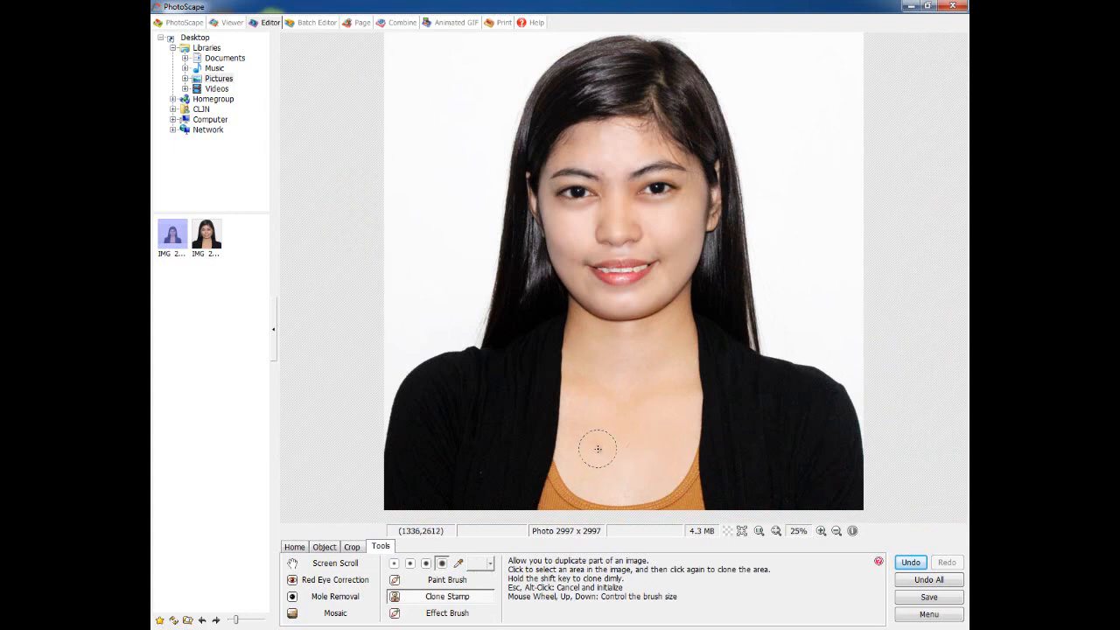
click(597, 449)
key(Escape)
click(600, 447)
key(Escape)
click(596, 448)
key(Escape)
click(637, 446)
drag(597, 448, 640, 448)
key(Escape)
Step: Save the retouched photo and open the Pictures library in the print workspace
click(928, 598)
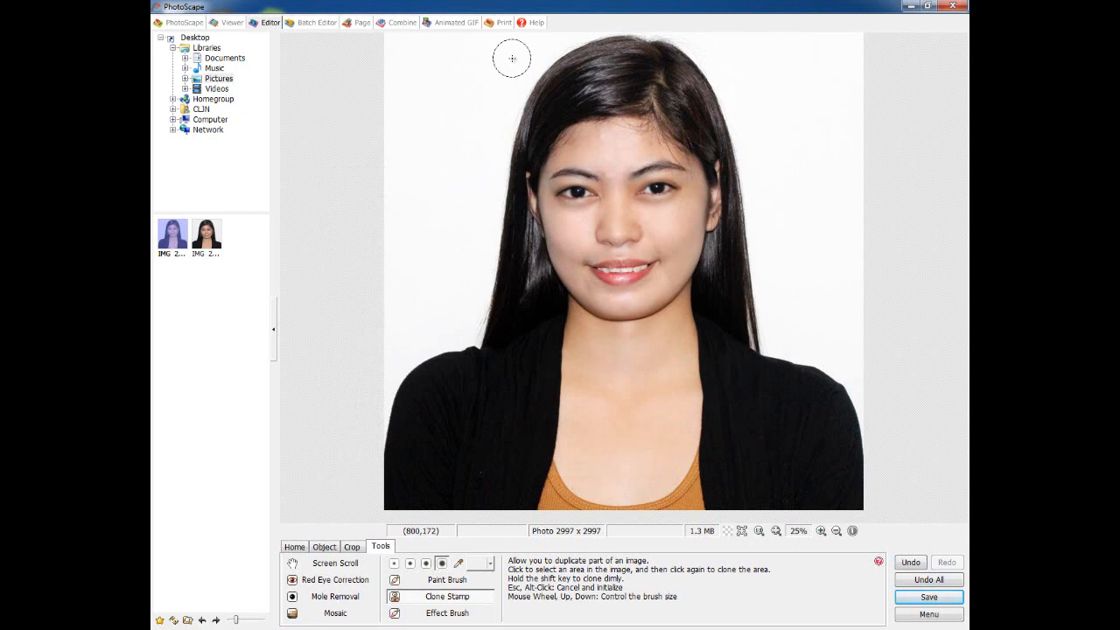
click(501, 22)
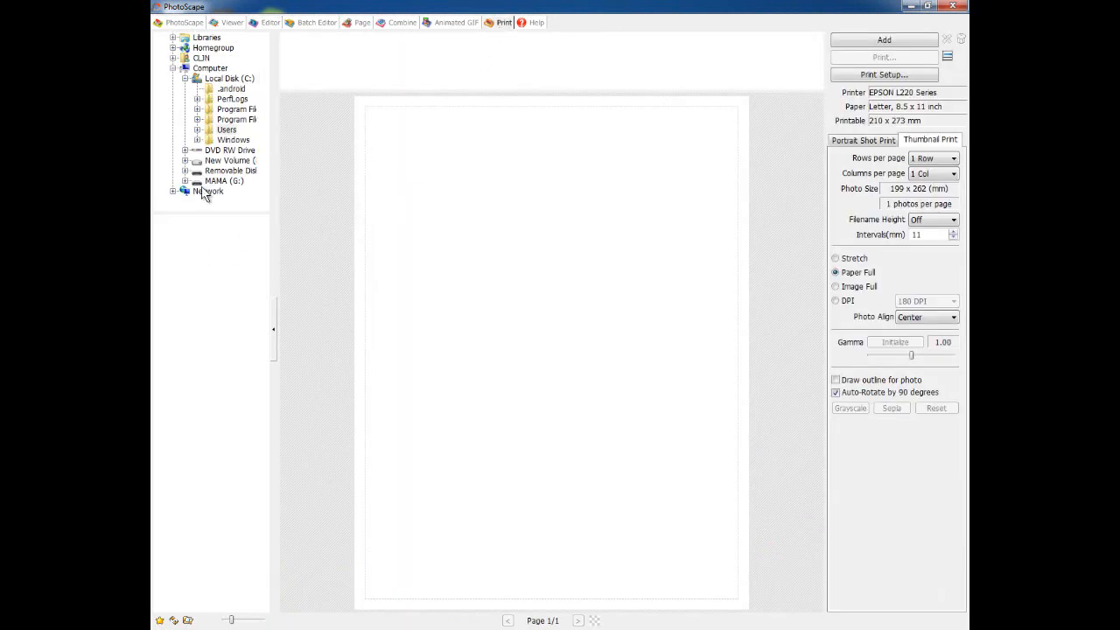
click(208, 48)
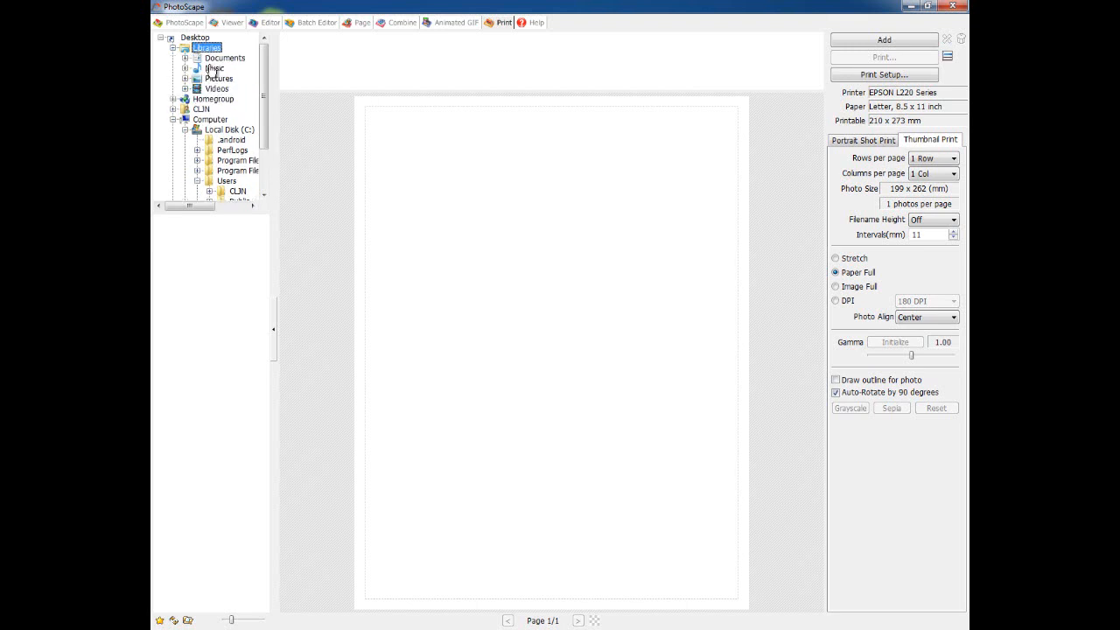
click(218, 78)
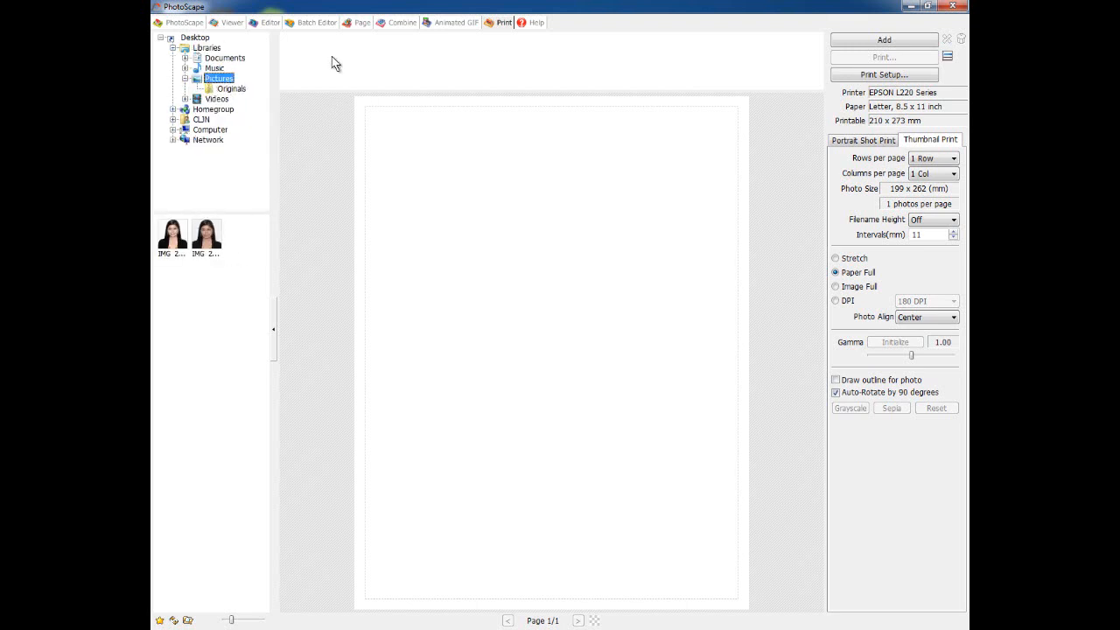
Step: Check the save options in the editor and compare the retouched portrait with the other portrait in the folder
click(279, 23)
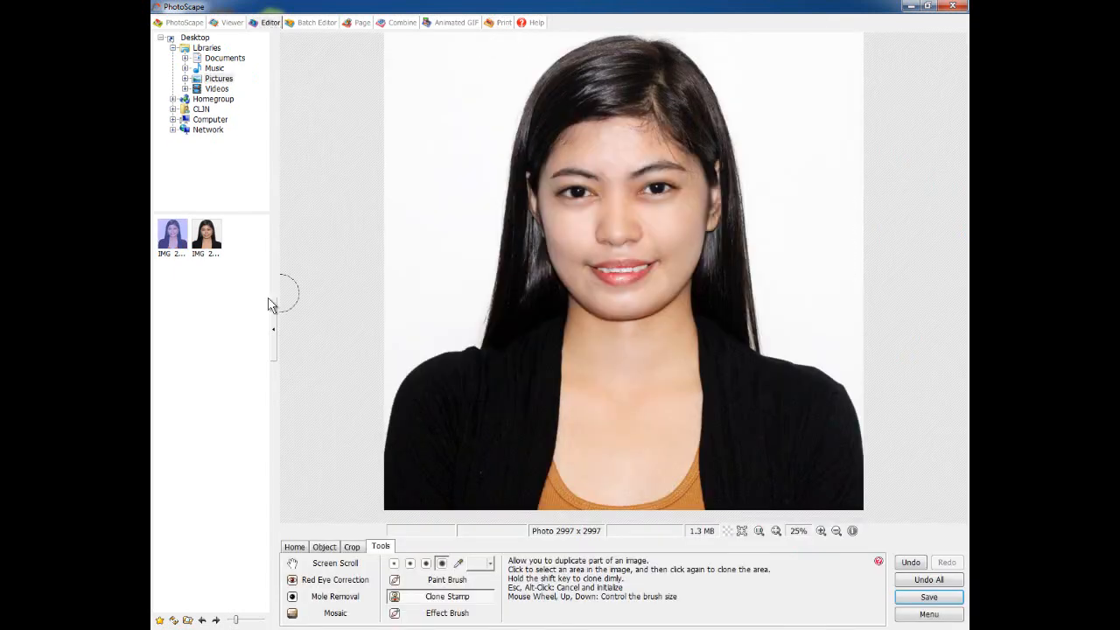
click(930, 598)
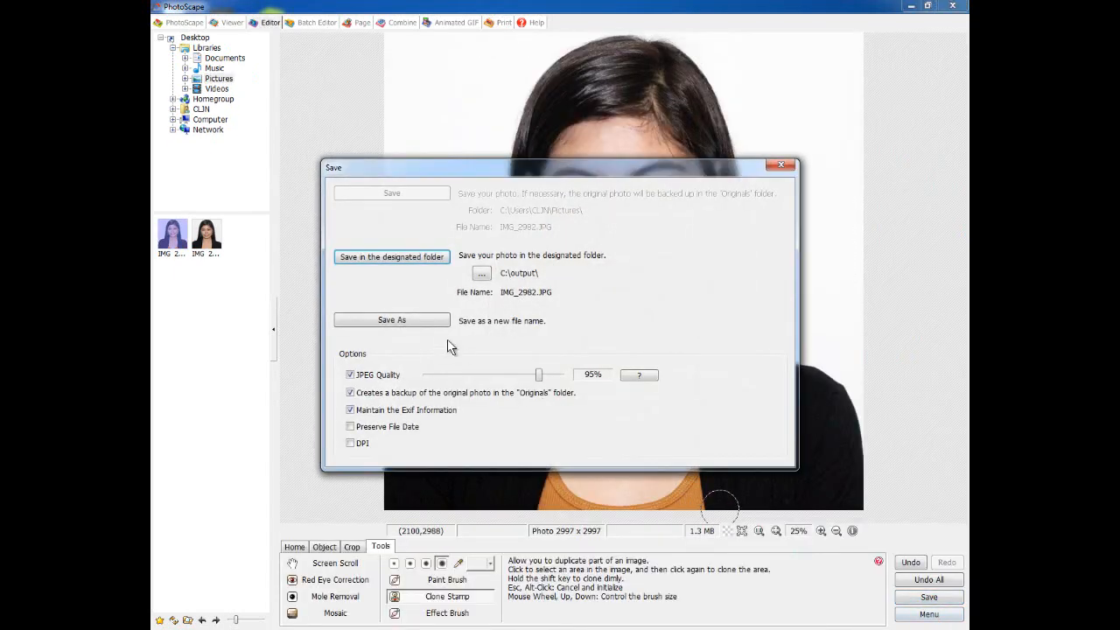
click(782, 165)
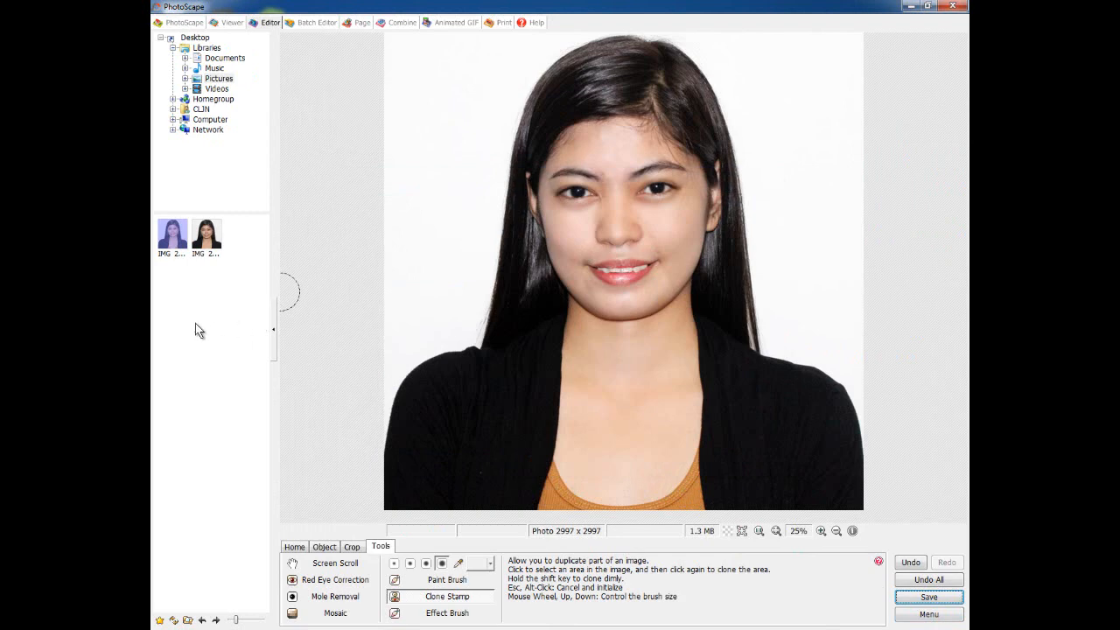
click(203, 232)
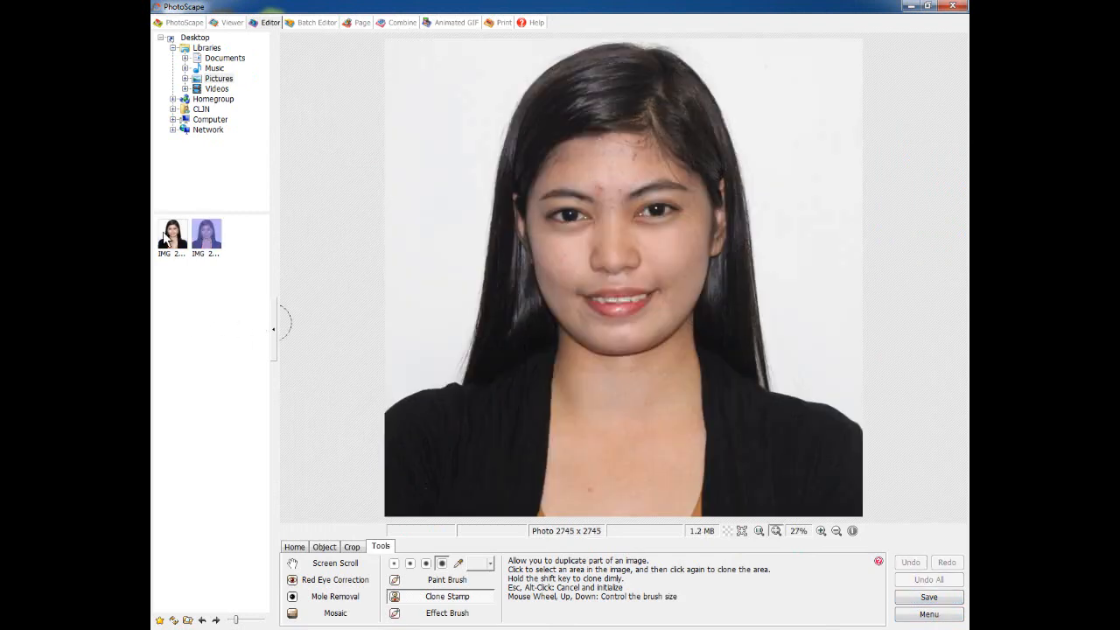
click(170, 234)
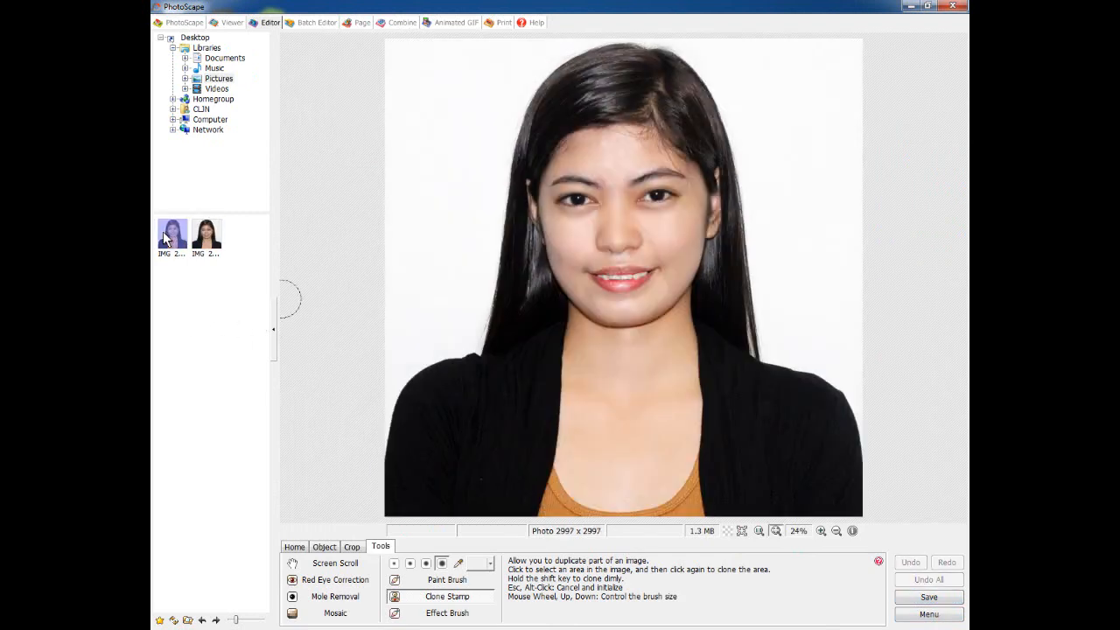
click(204, 236)
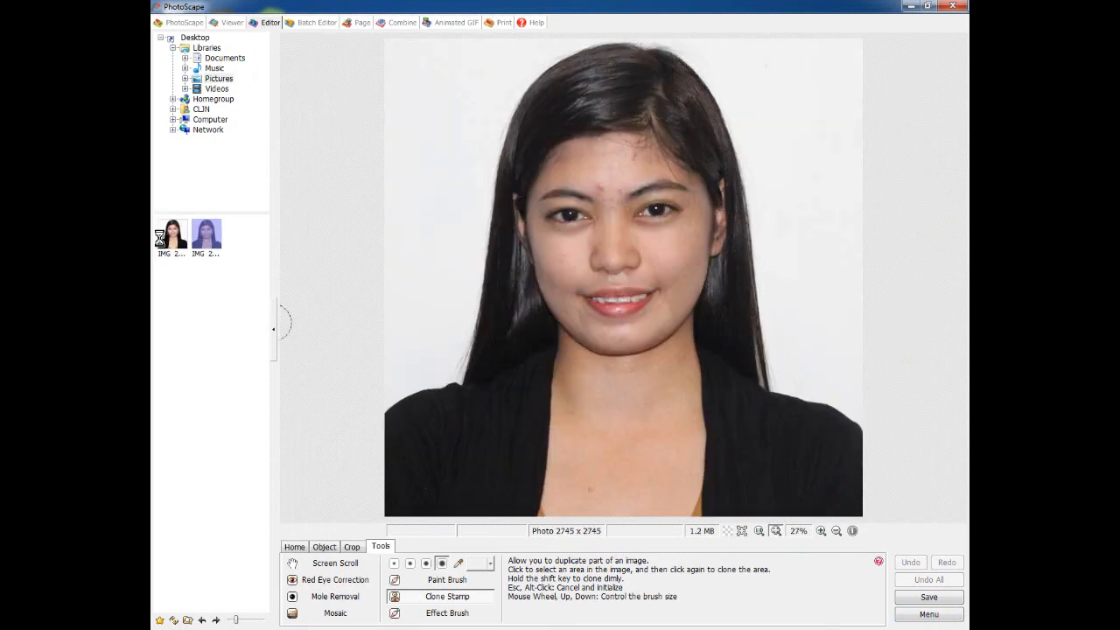
click(170, 234)
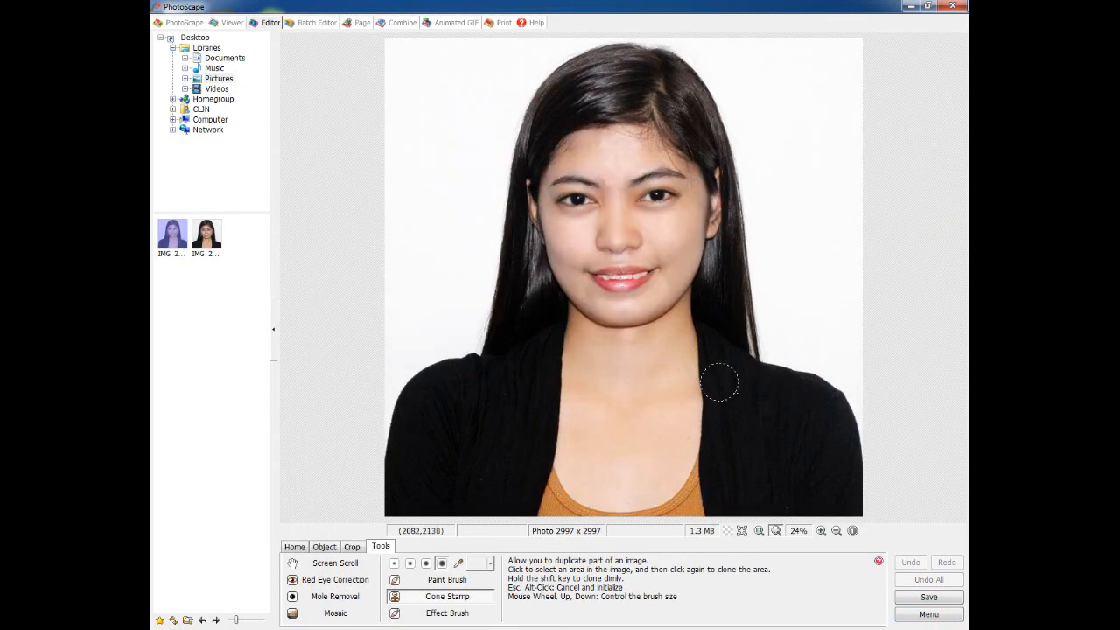
click(903, 598)
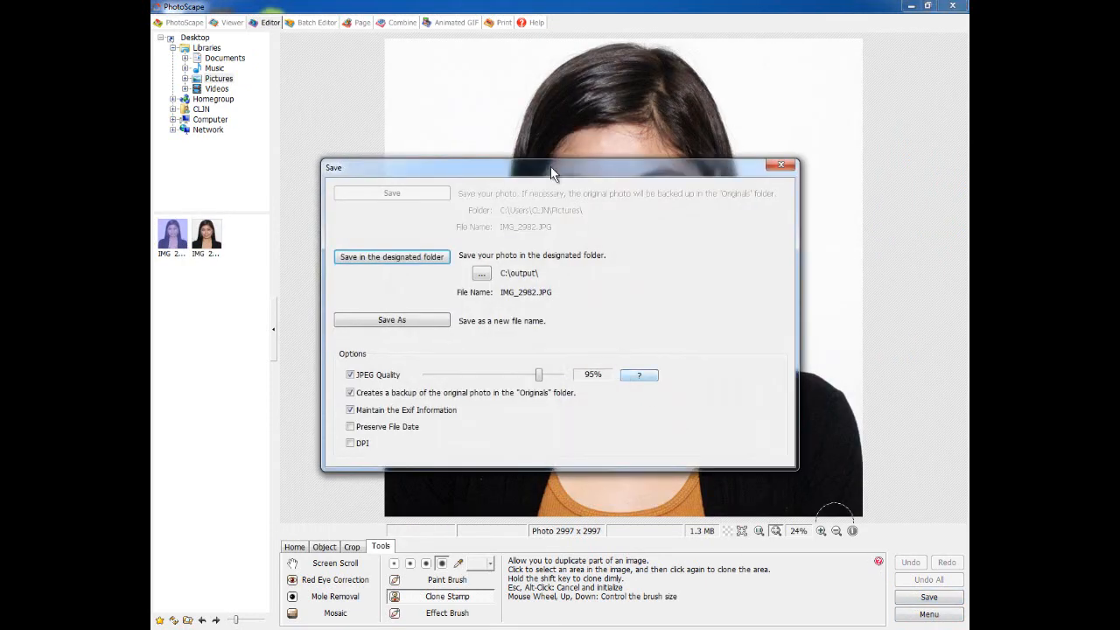
click(780, 165)
Step: Add four copies of the retouched portrait to the print layout
click(504, 23)
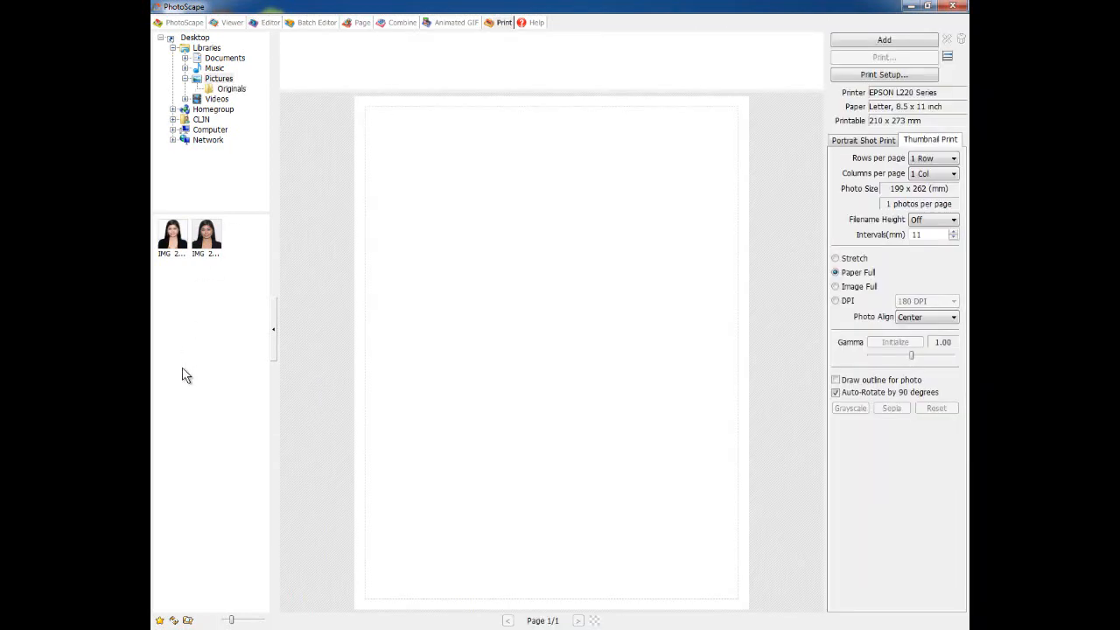
drag(175, 242, 755, 195)
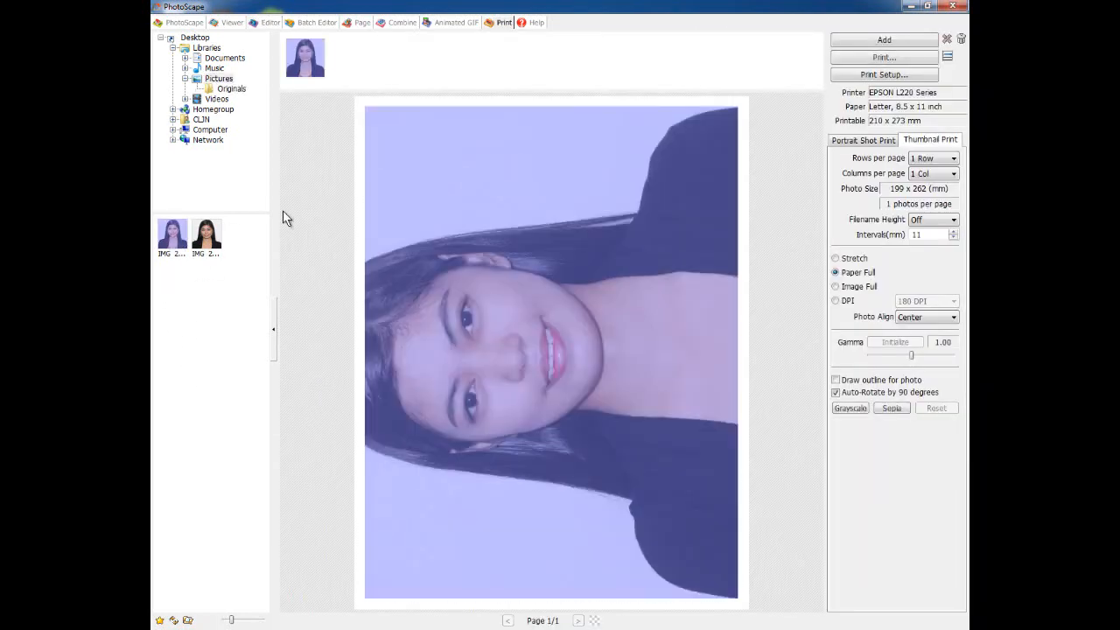
drag(173, 244, 432, 232)
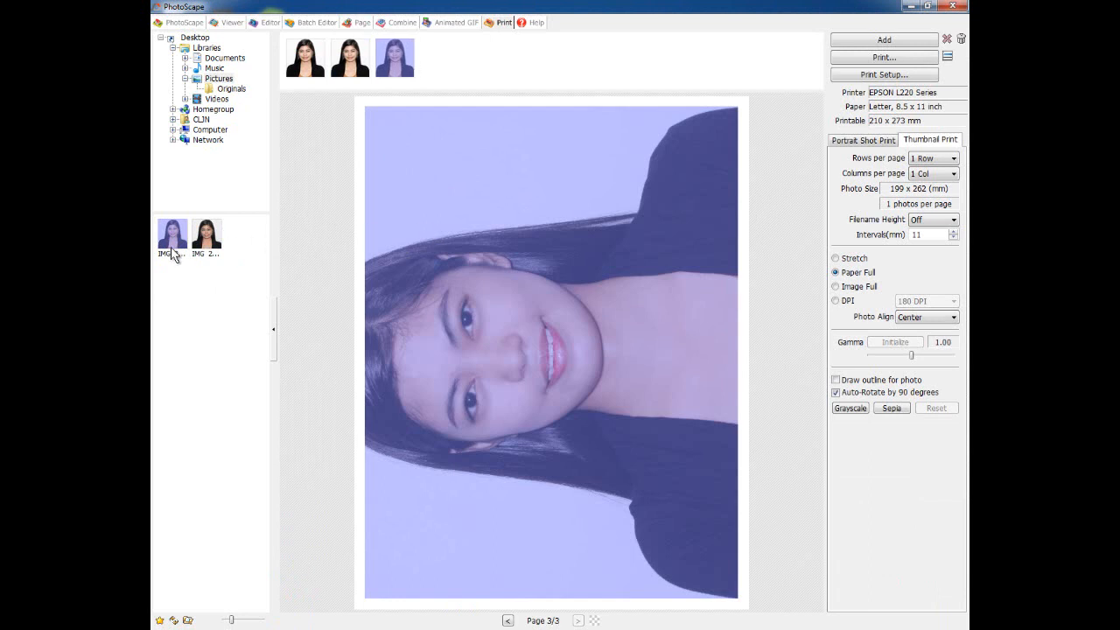
drag(175, 252, 450, 225)
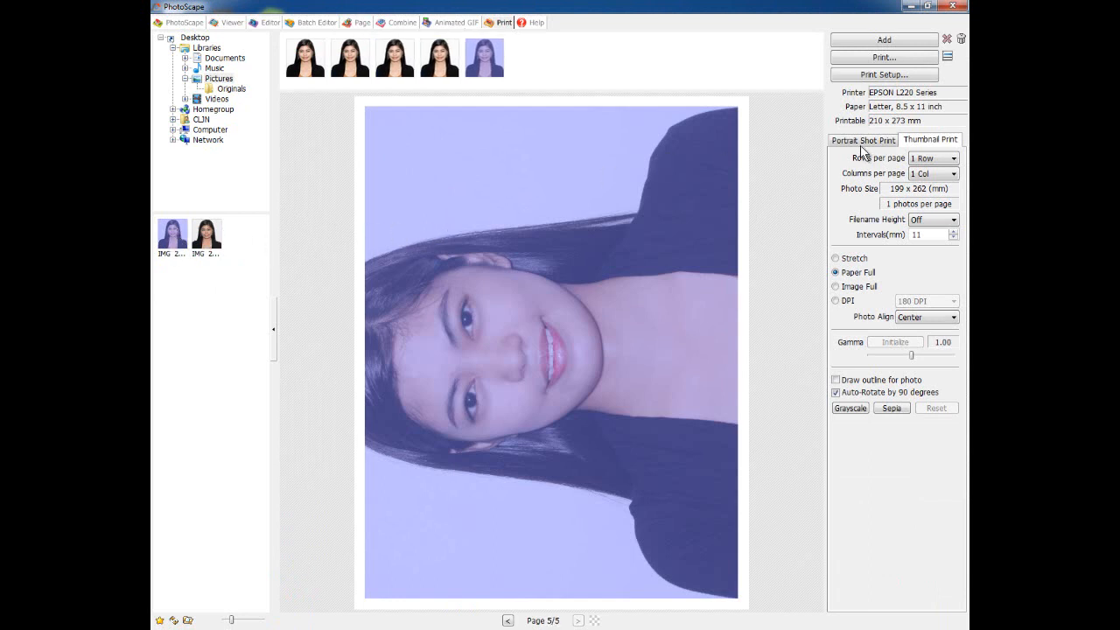
key(Delete)
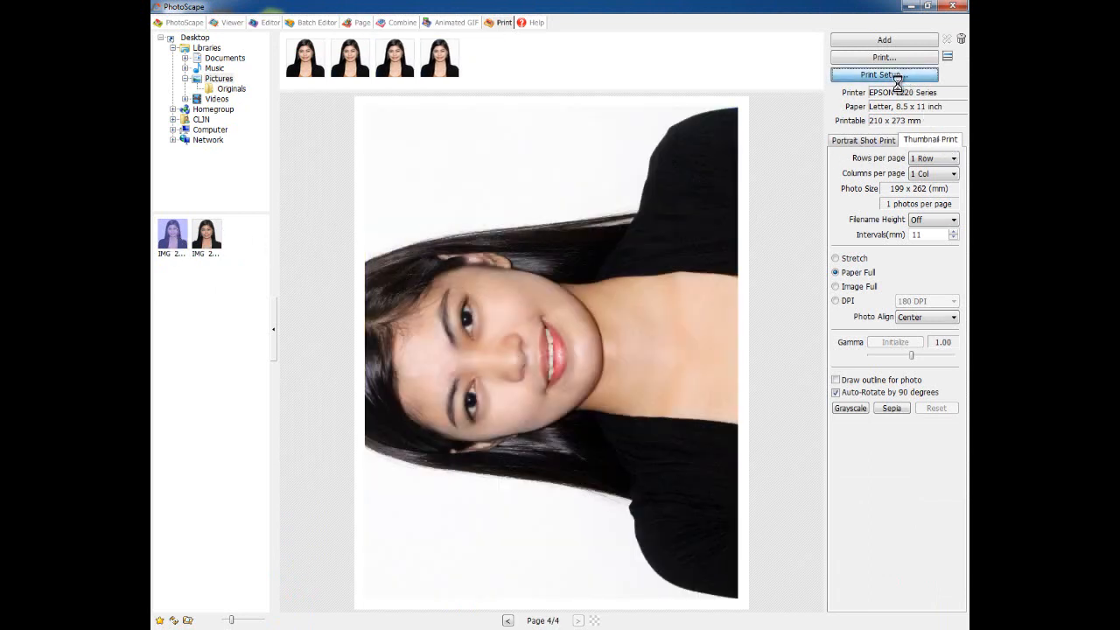
Step: Choose the EPSON L110 Series printer and the 10 x 15 cm (4 x 6 in) paper size in the print setup
click(896, 77)
click(585, 255)
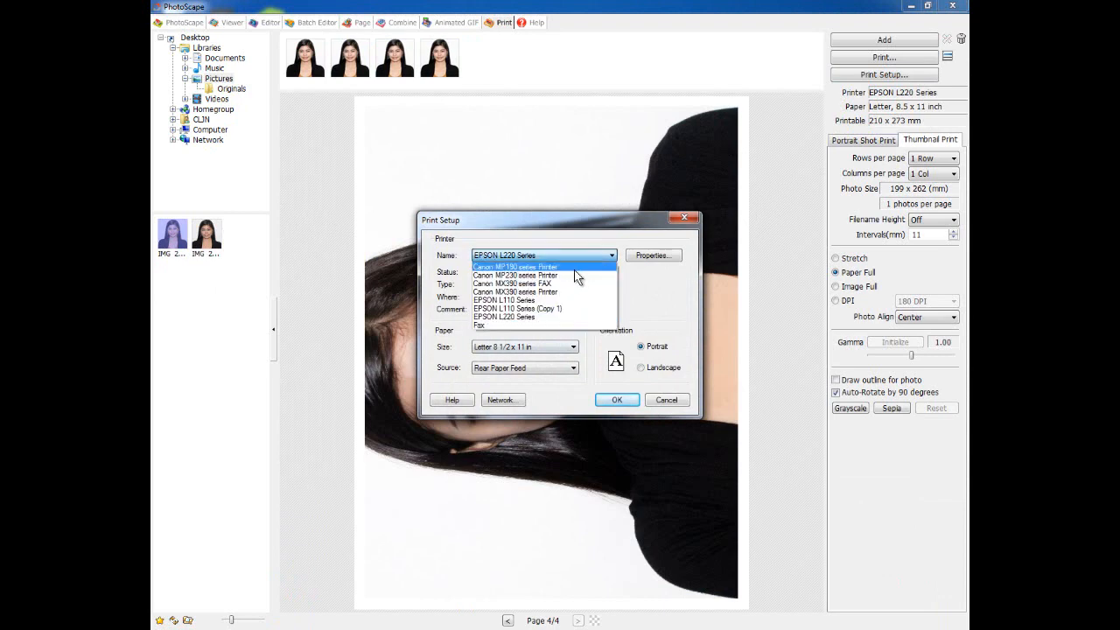
click(549, 306)
click(525, 347)
click(505, 358)
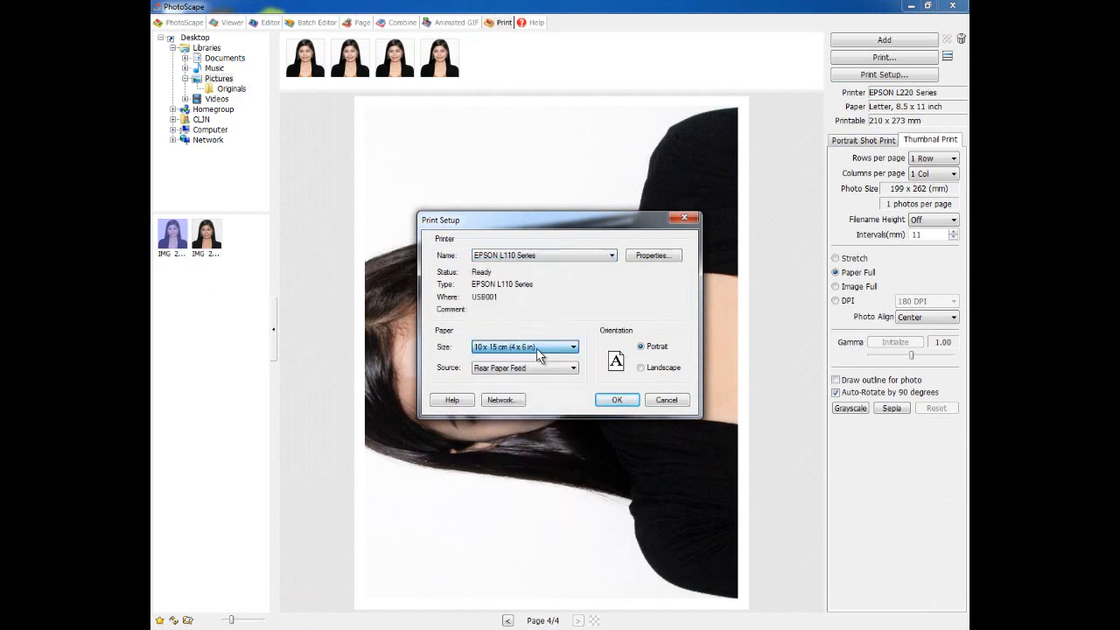
Step: Set the printer's paper type to Epson Matte and its quality to High, and apply the print setup
click(653, 255)
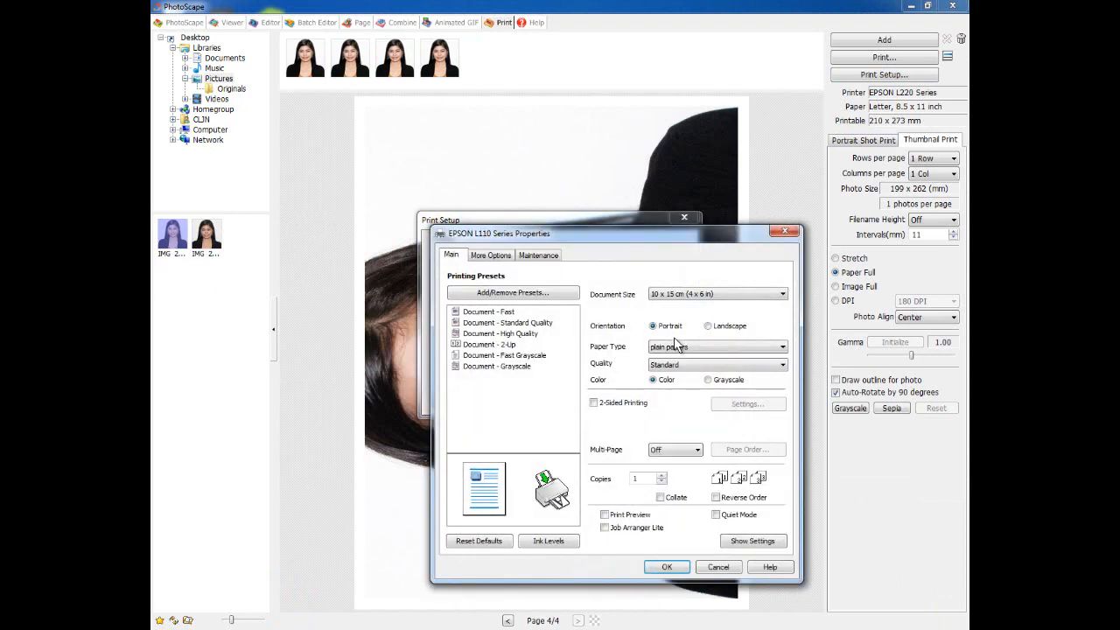
click(679, 347)
click(675, 378)
click(663, 365)
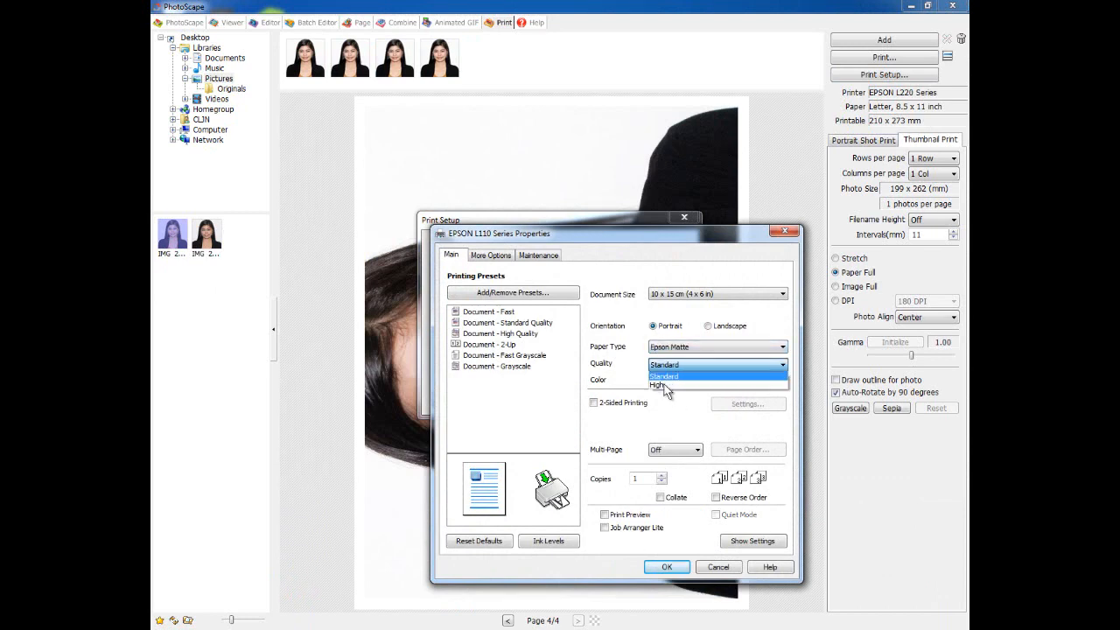
click(665, 386)
key(Return)
click(631, 402)
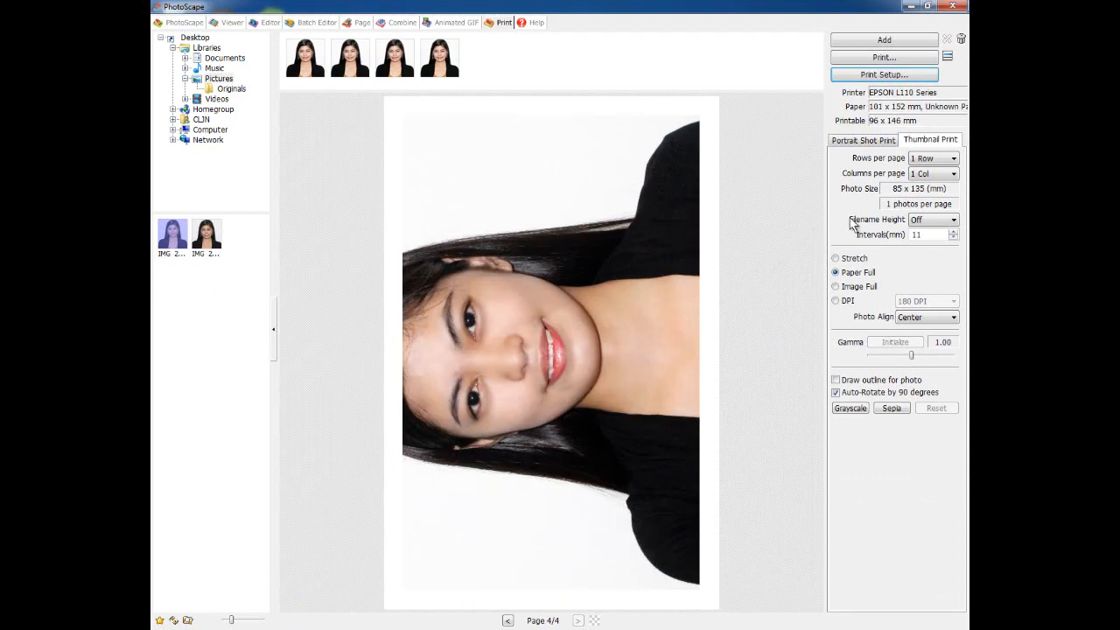
Step: Lay out the thumbnail print in 3 rows and 2 columns with 0 mm intervals
click(925, 160)
click(920, 189)
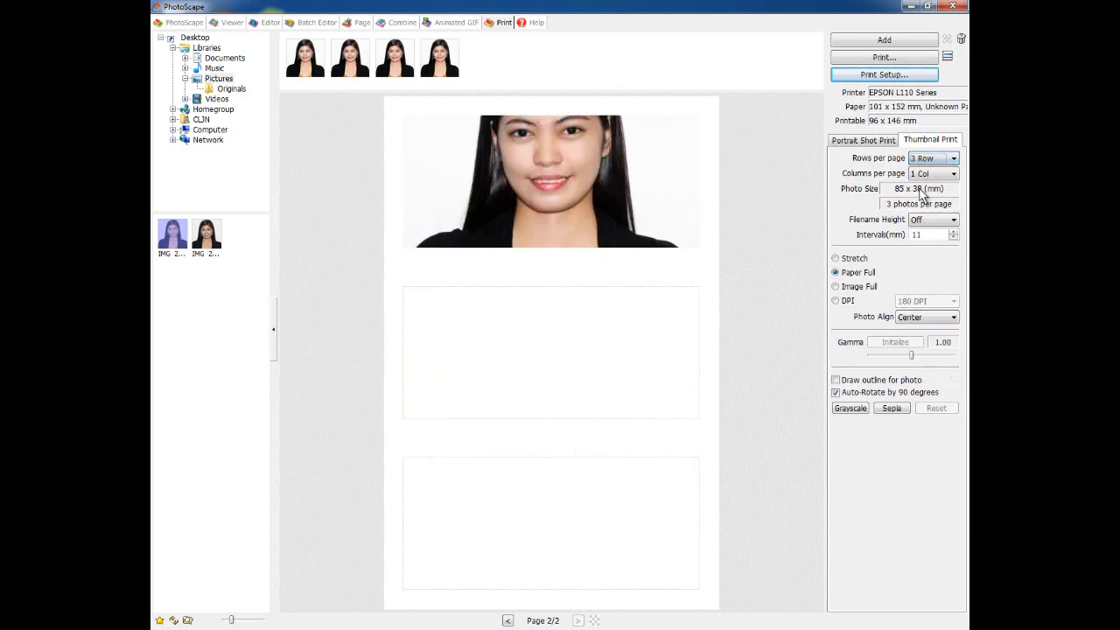
click(927, 174)
click(924, 194)
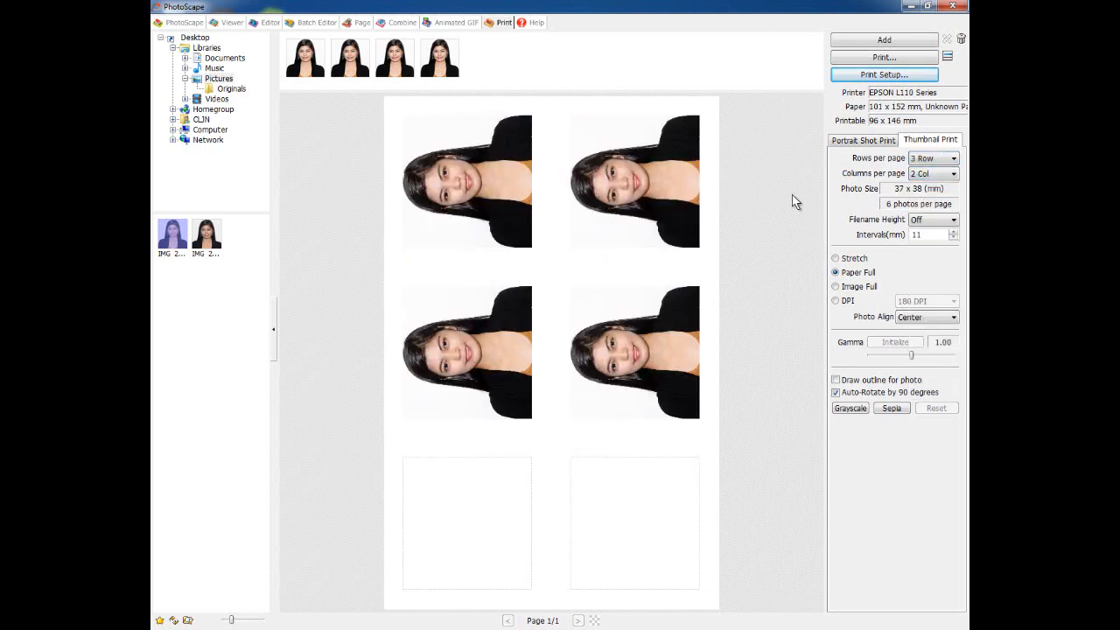
drag(929, 234, 868, 237)
text(0)
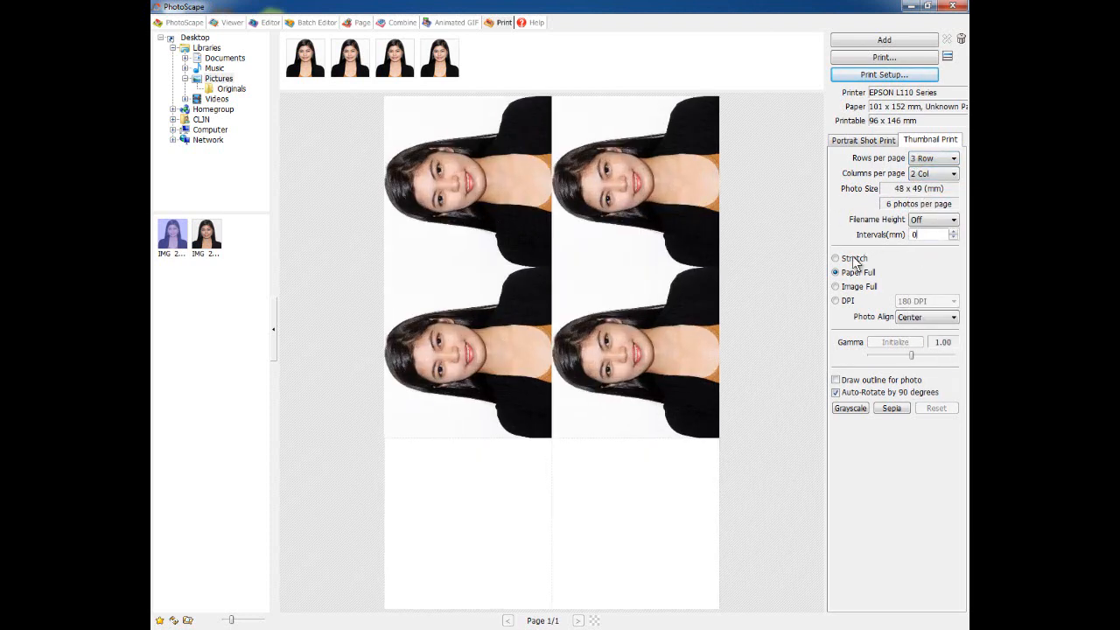
Step: Stretch the photos to fill their print cells, draw an outline around each one and set the gamma to 0.97
click(836, 258)
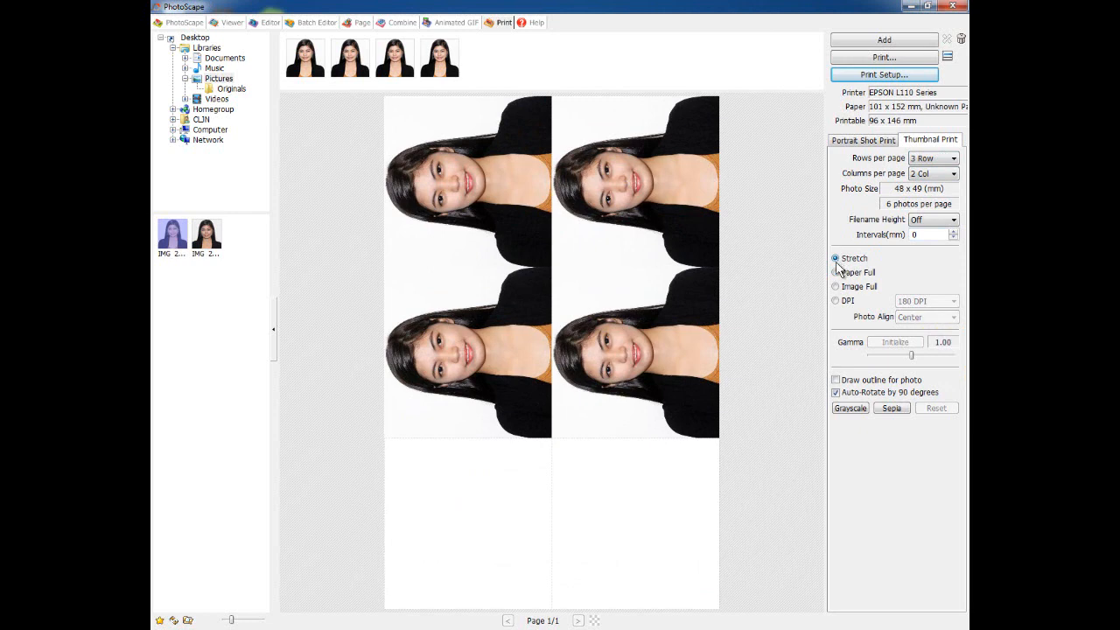
click(835, 380)
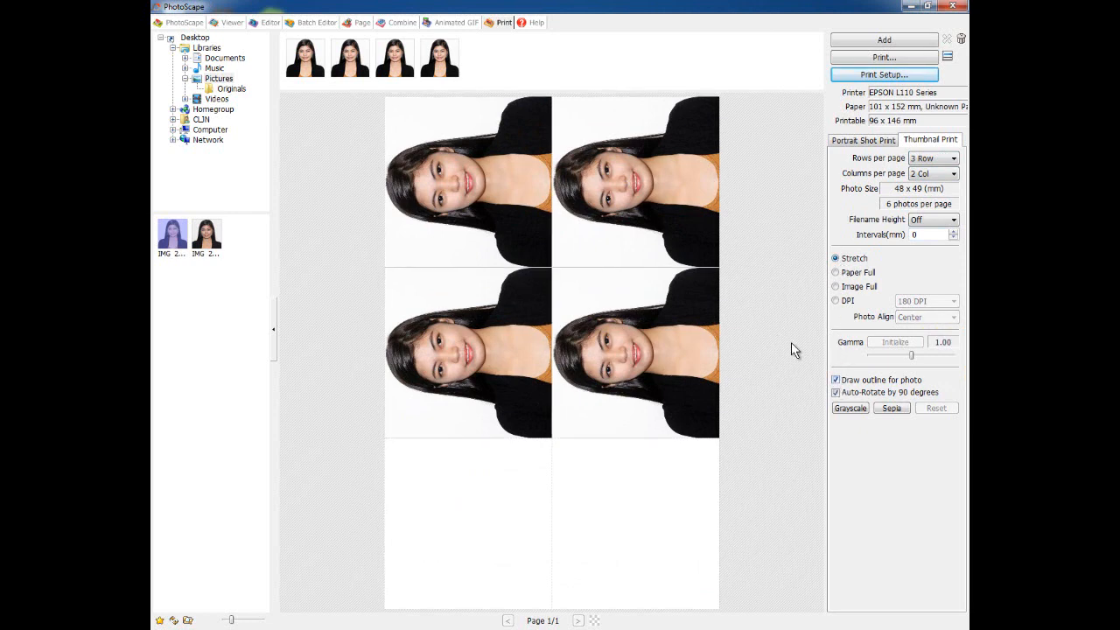
drag(912, 356, 905, 356)
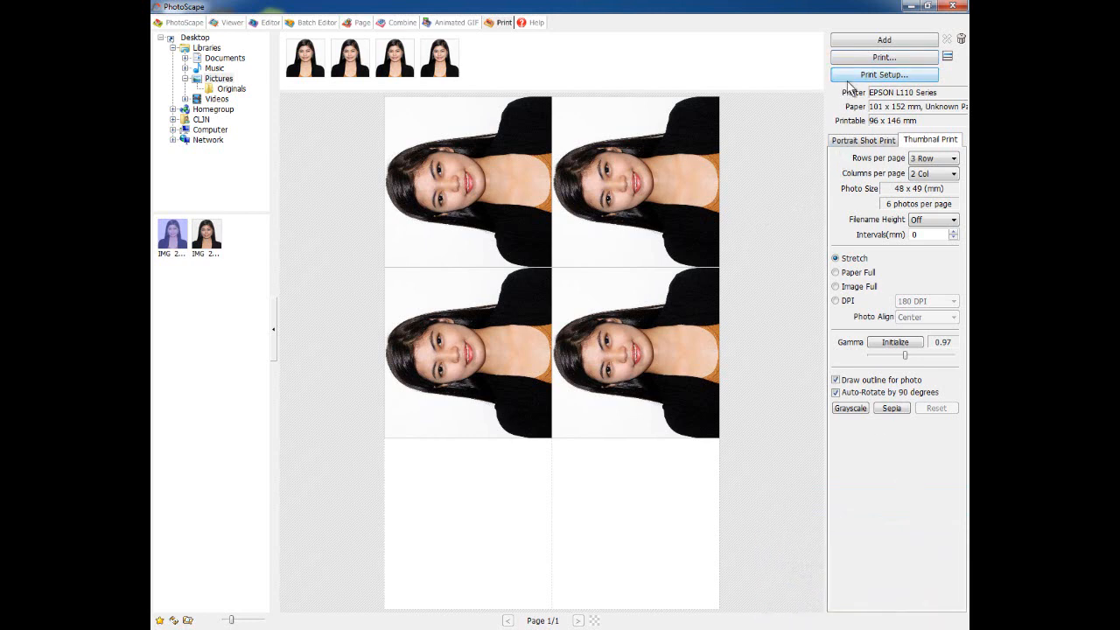
Step: Print one copy of the 3-row, 2-column photo sheet
click(865, 58)
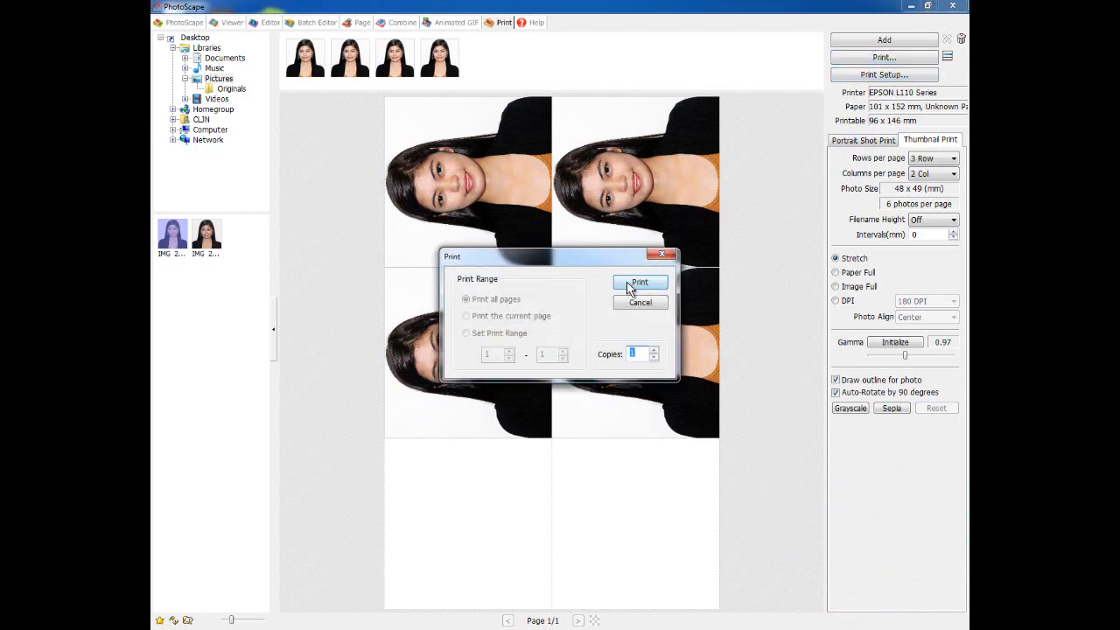
click(638, 282)
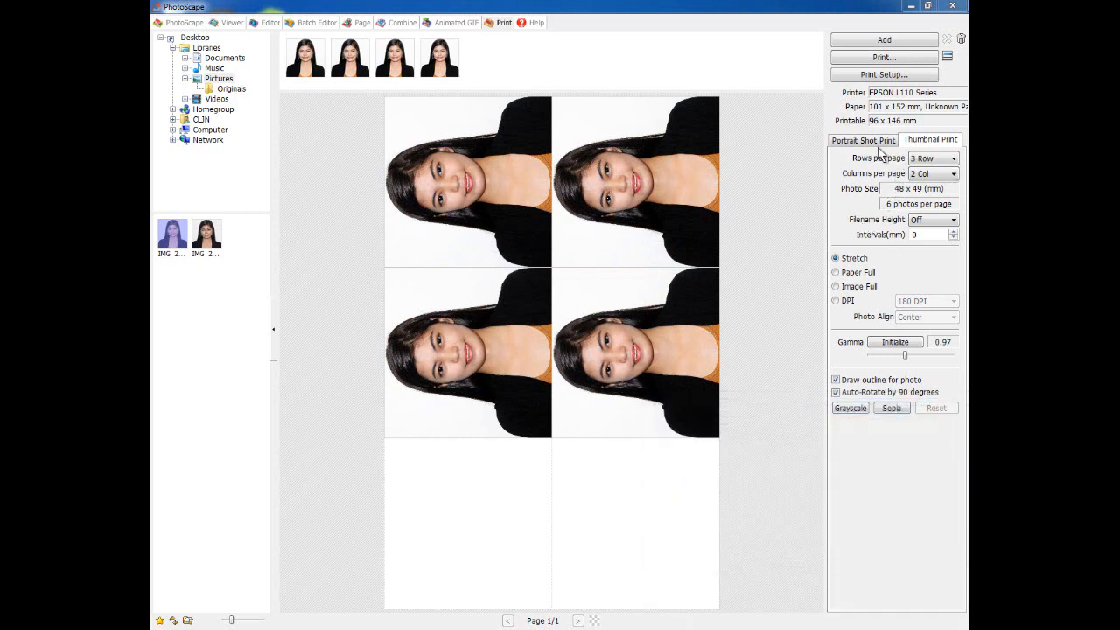
Step: Change the thumbnail print layout to 6 rows and 4 columns
click(935, 158)
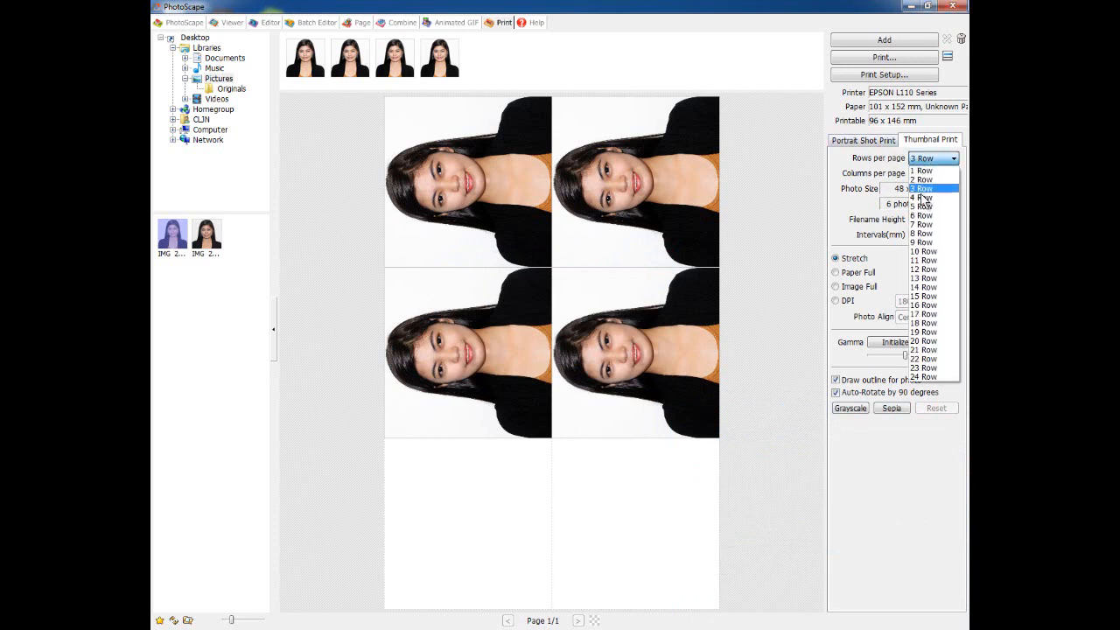
click(921, 216)
click(927, 173)
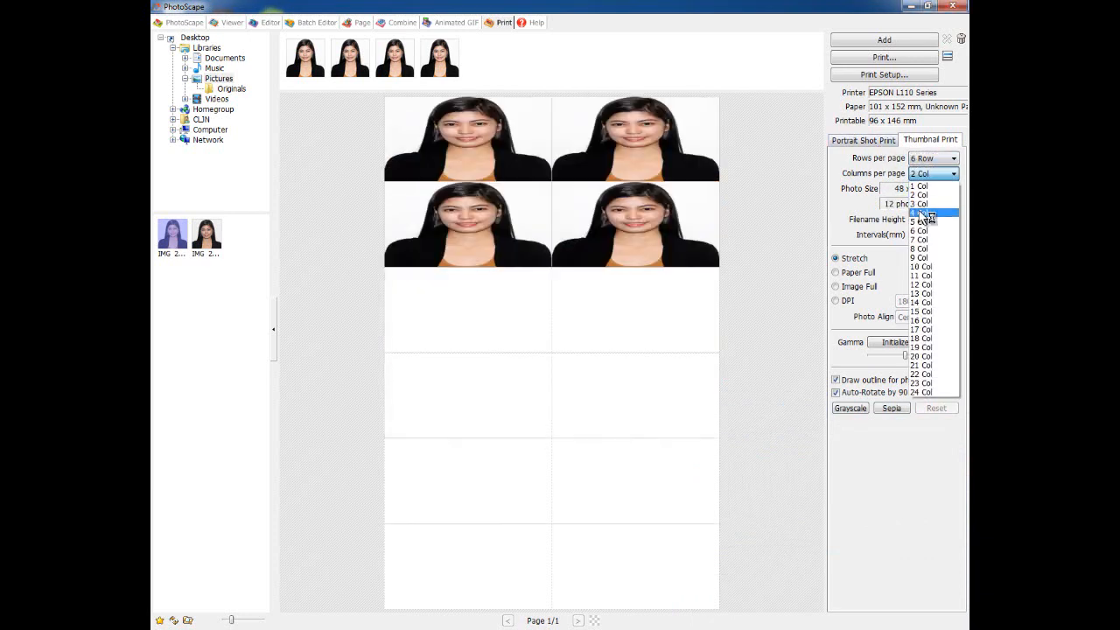
click(920, 213)
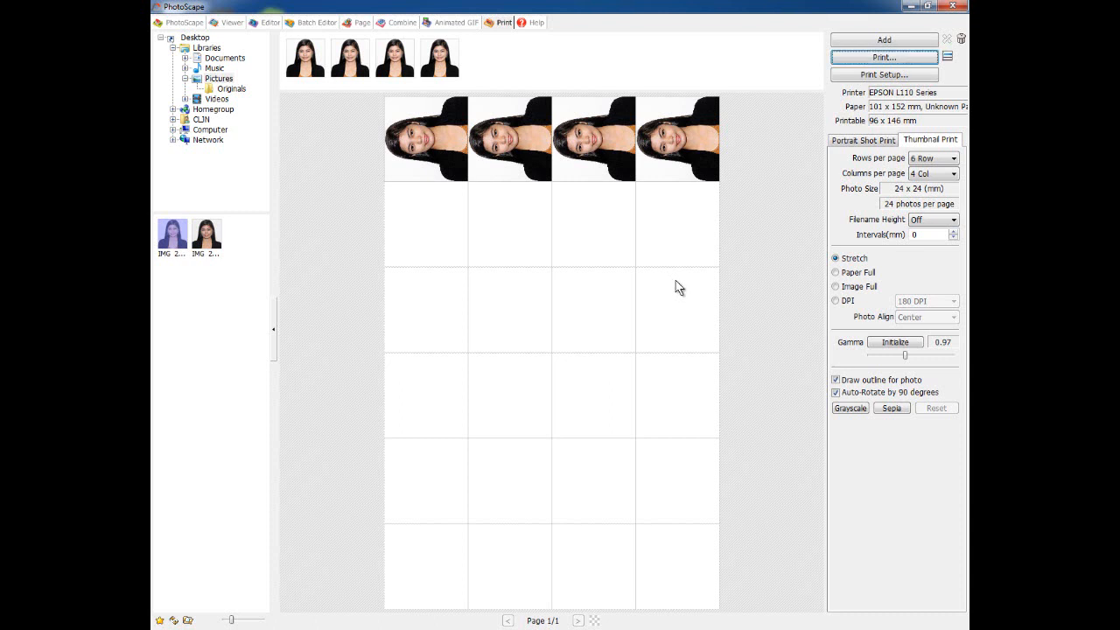
Step: Return to the portrait in the editor's crop mode and look through the available crop ratios
click(268, 23)
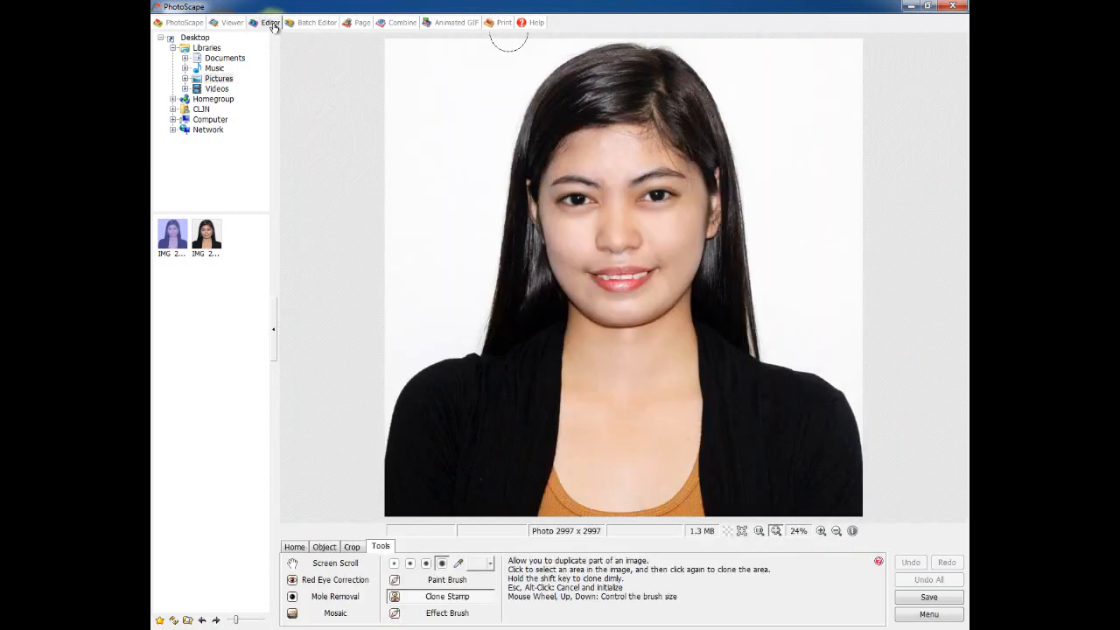
click(351, 548)
click(318, 564)
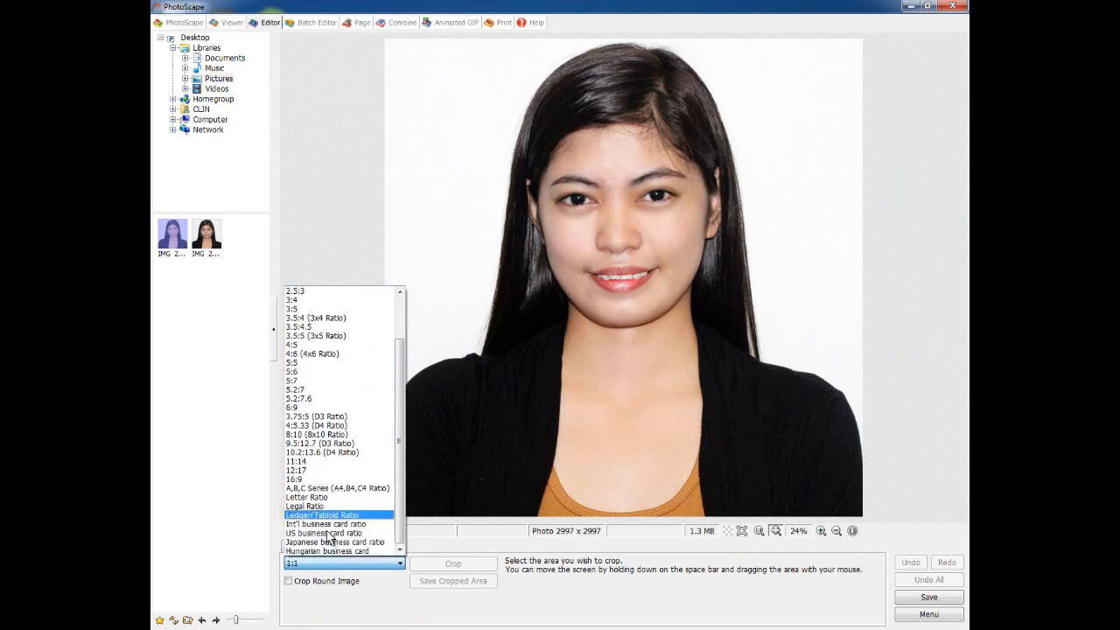
scroll(322, 503, down, 1)
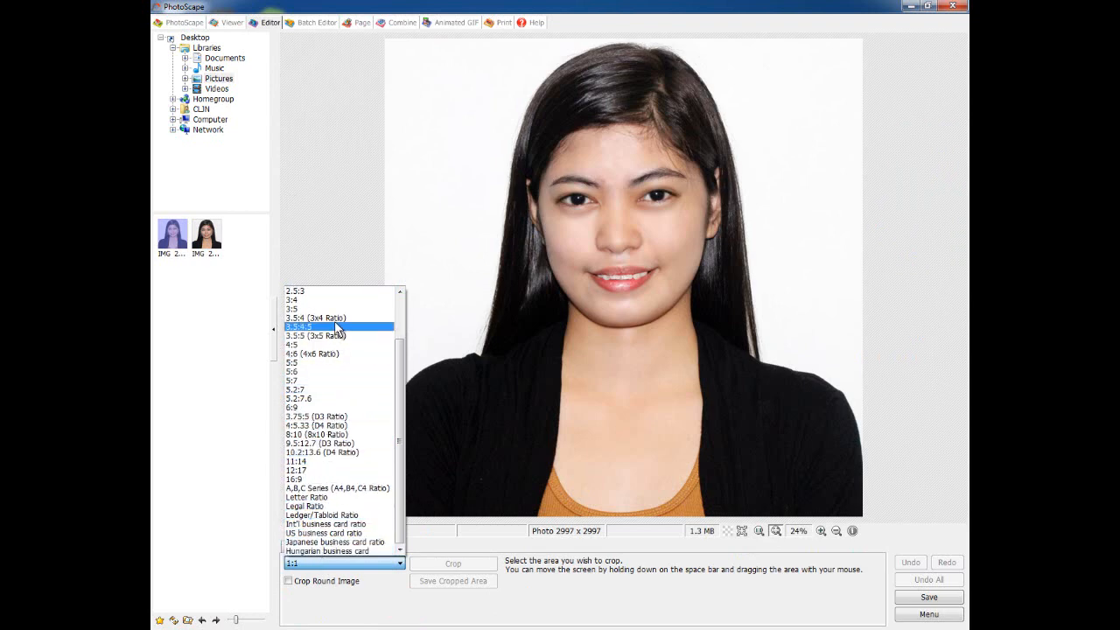
click(223, 337)
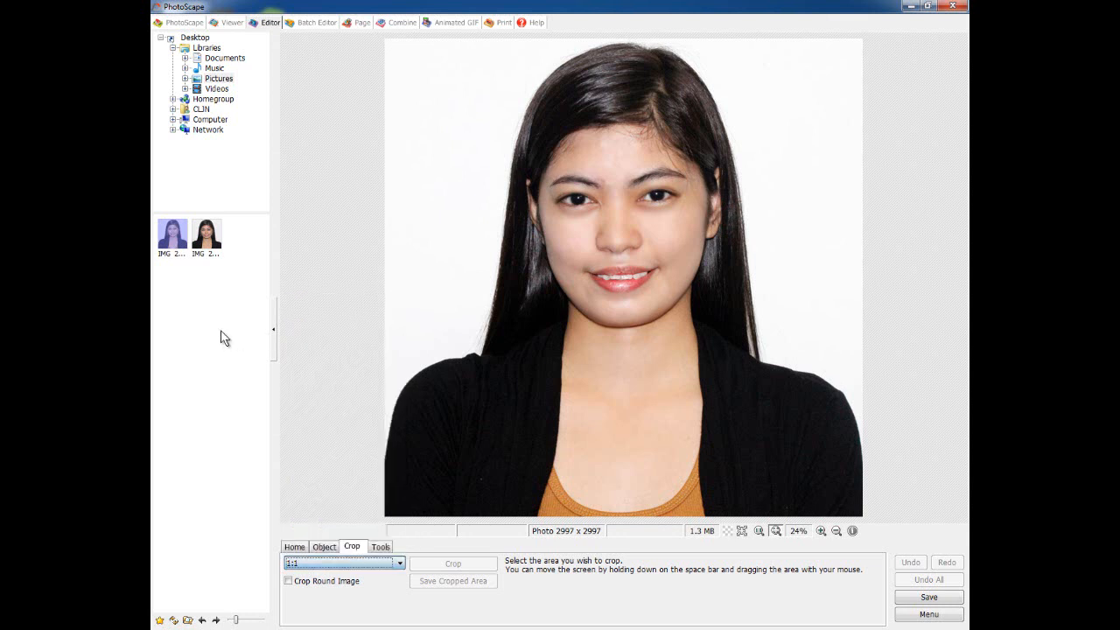
Step: Create a new text document on the desktop, open it in Notepad and place its window over the lower part of the PhotoScape editor
click(169, 619)
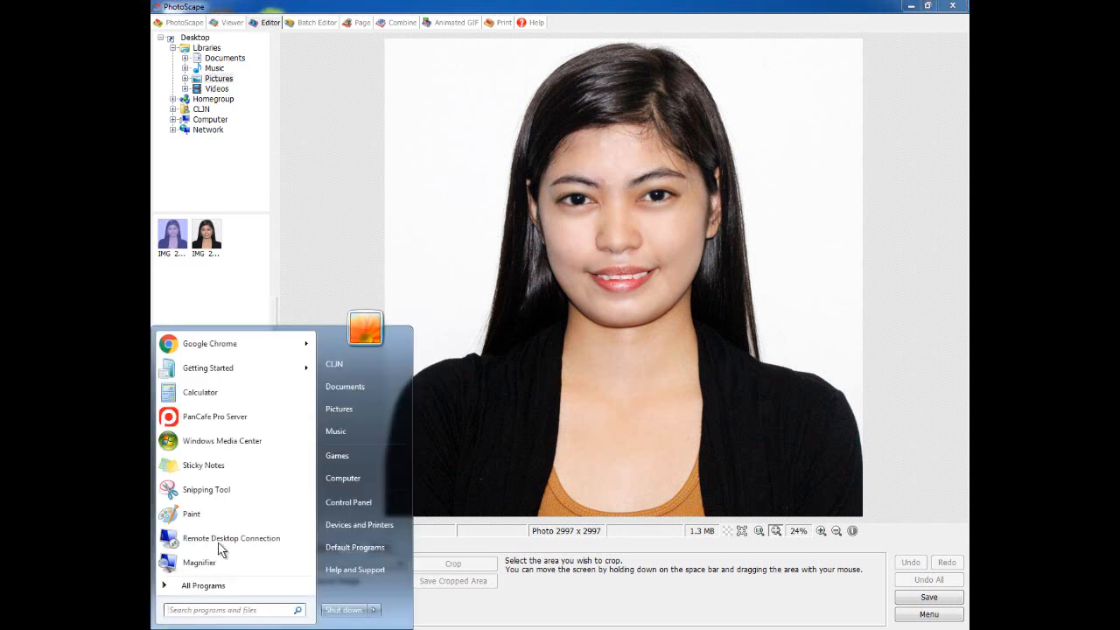
click(203, 585)
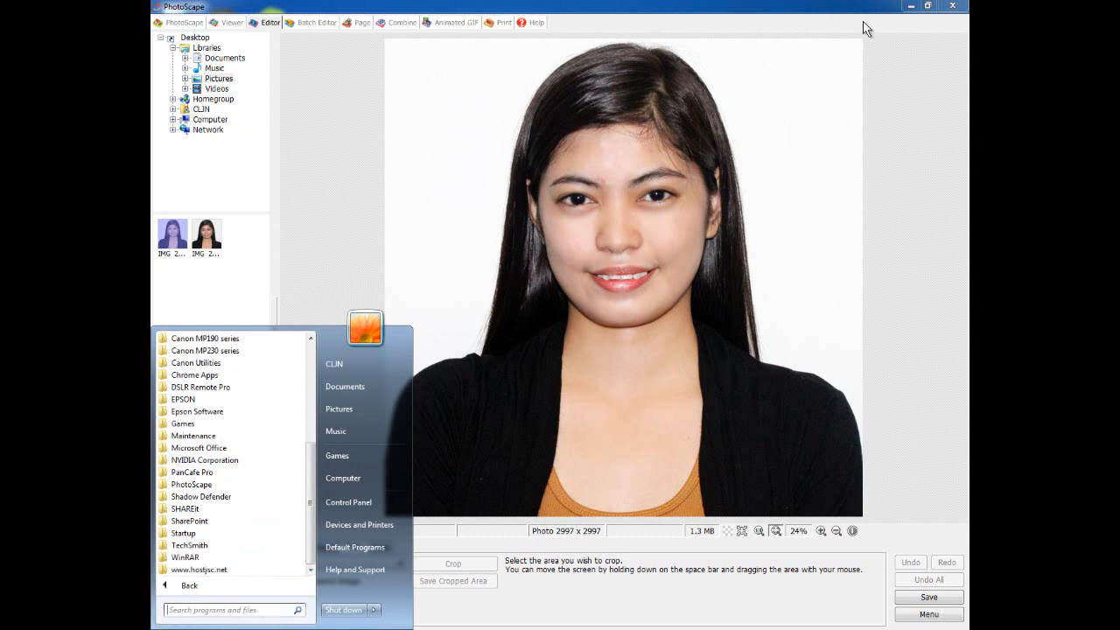
click(910, 6)
right_click(675, 128)
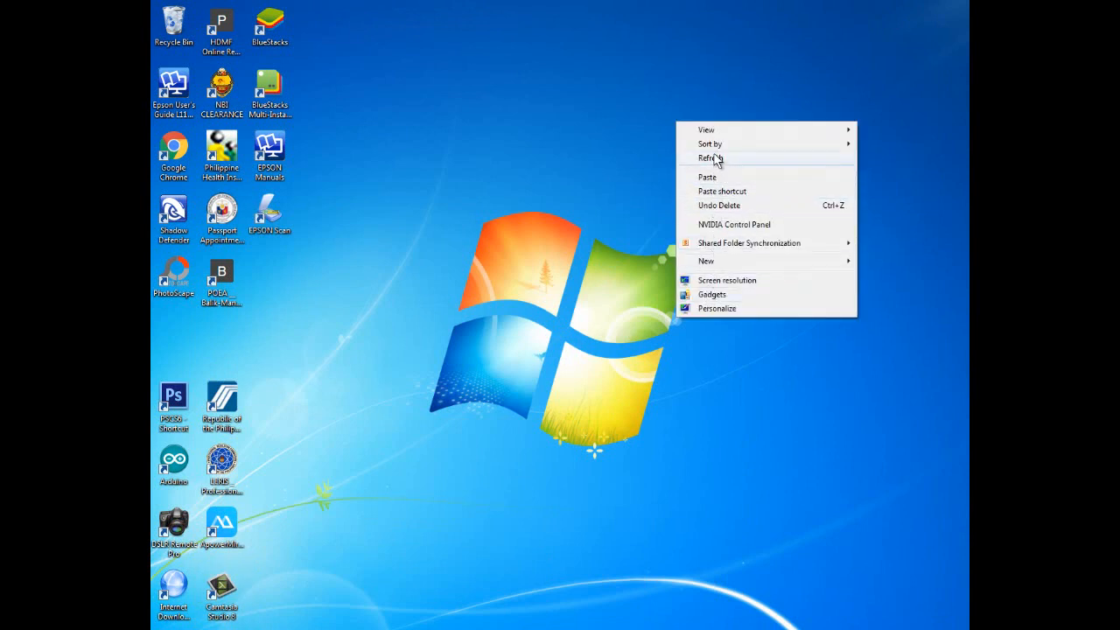
mouse_move(716, 263)
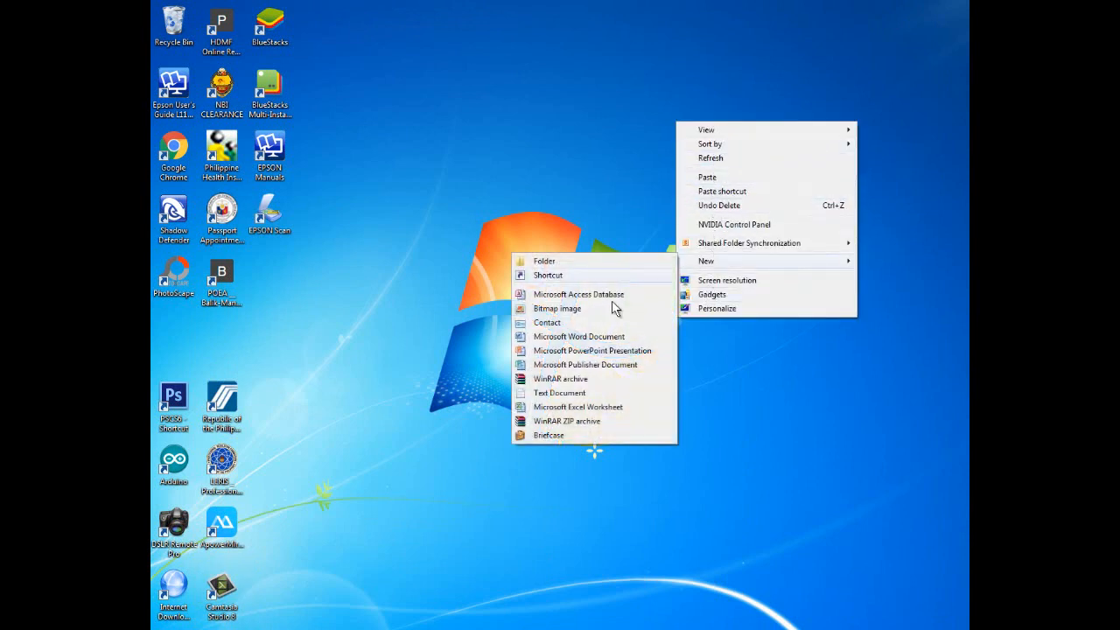
click(584, 394)
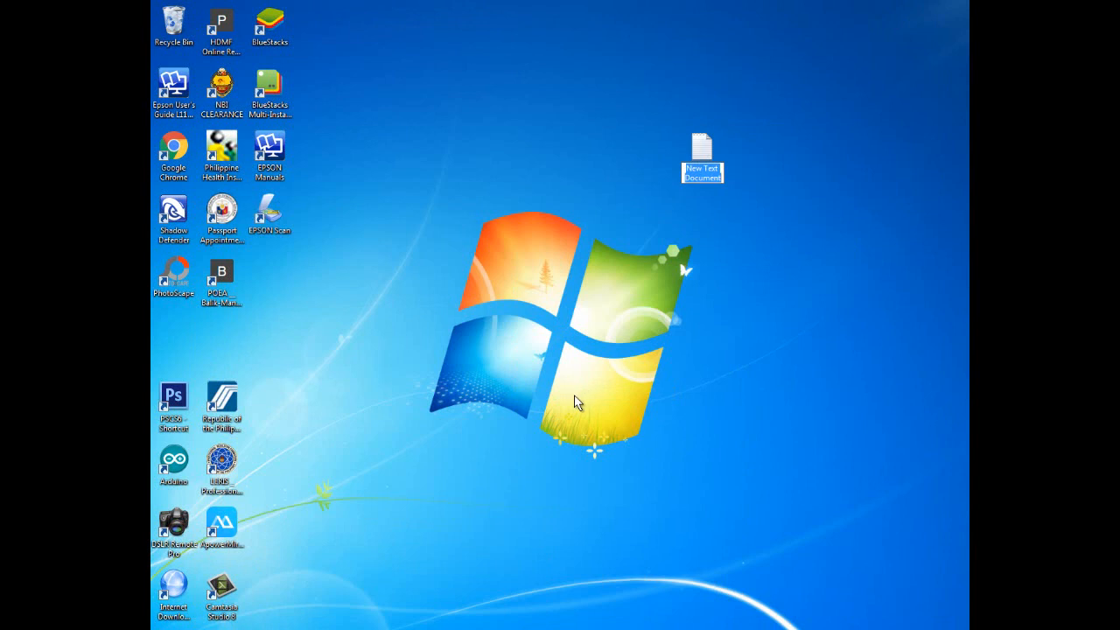
click(576, 396)
click(593, 373)
double_click(703, 158)
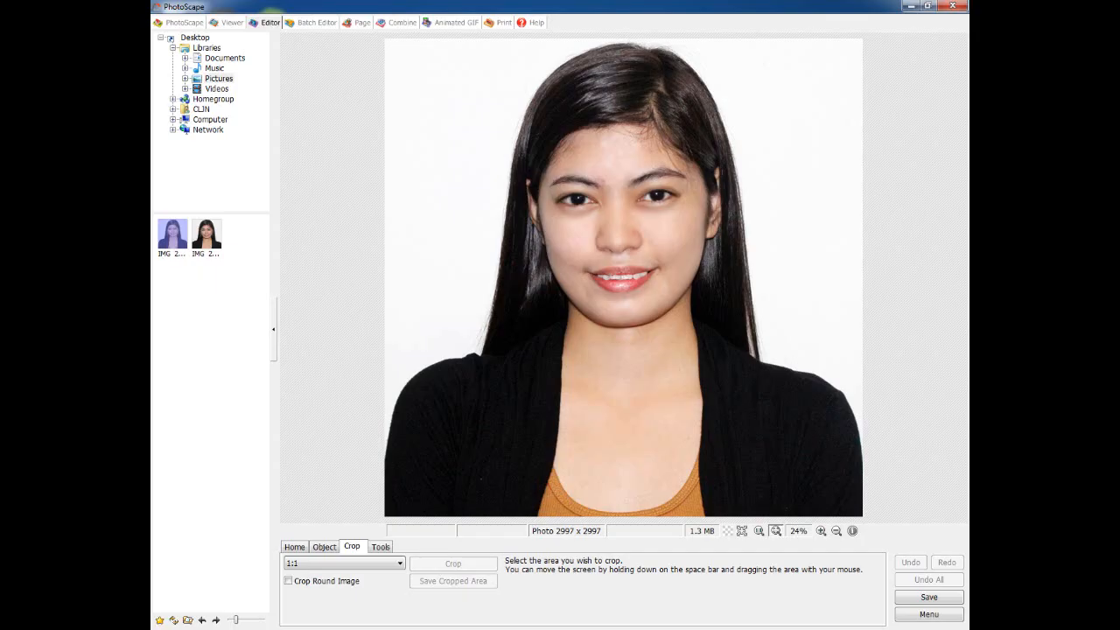
key(alt+Tab)
drag(550, 139, 638, 363)
Step: Write the notes "good for 2x2 and 1x1 ok?" and, below, "how bout passport size? same picture but crop it"
text(go)
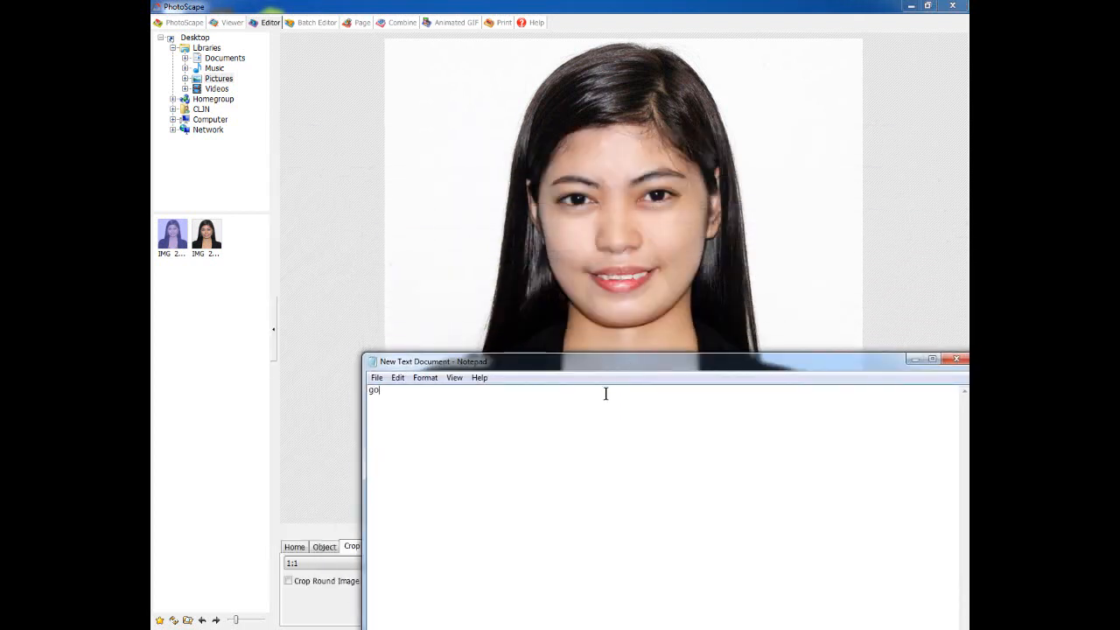
text(od for 2x3)
key(BackSpace)
text(2 and )
text(1 by)
key(BackSpace)
key(BackSpace)
text(x1 ok?)
key(Return)
text(how bout )
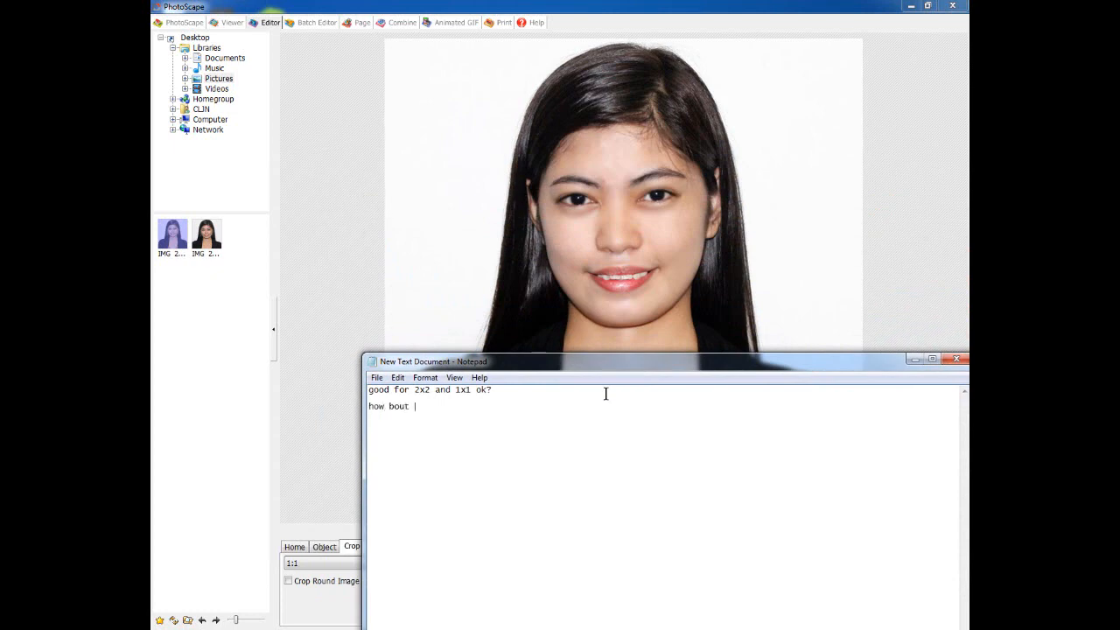
text(passport size? same picture but crop)
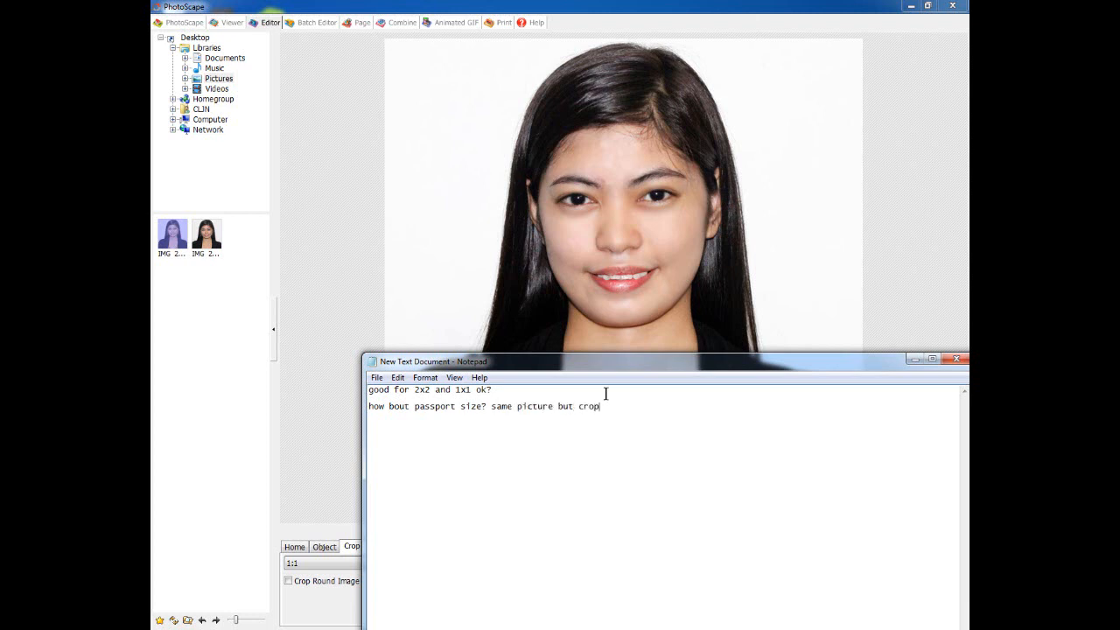
text( it)
Step: Back in PhotoScape, crop the portrait to a 3.5:4.5 ratio at full height, about 2331 x 2997 pixels, keeping the face centred
click(352, 5)
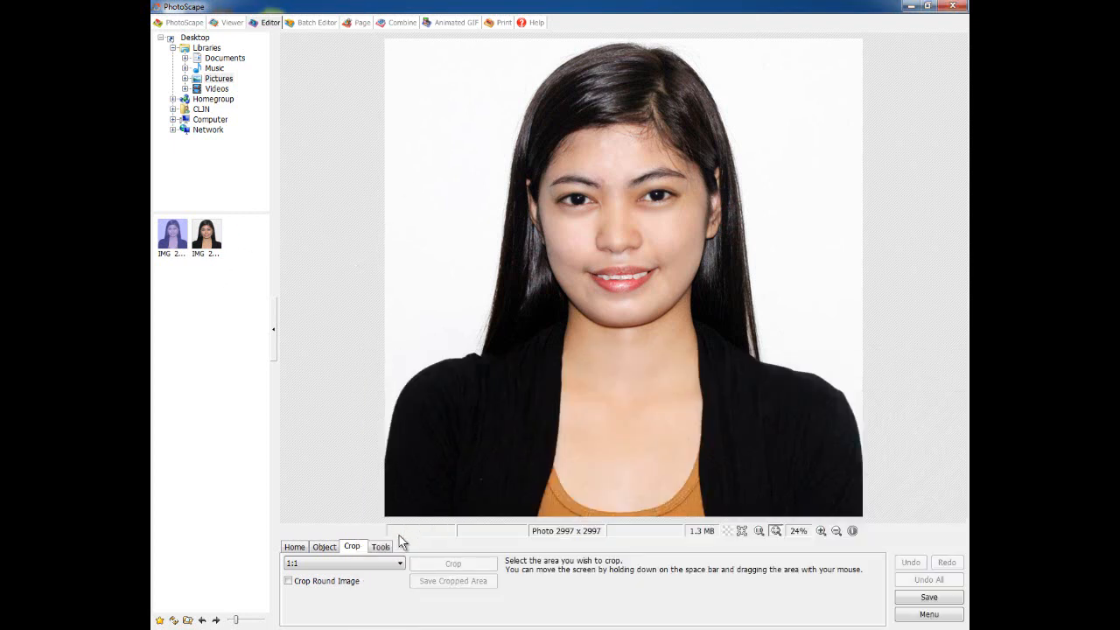
click(358, 564)
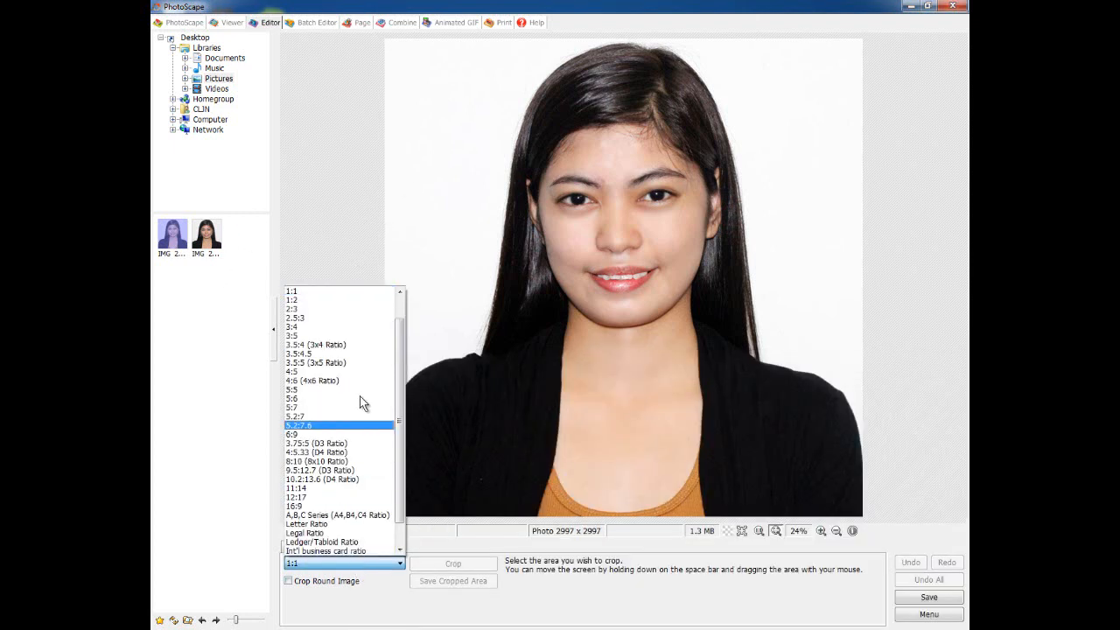
click(316, 353)
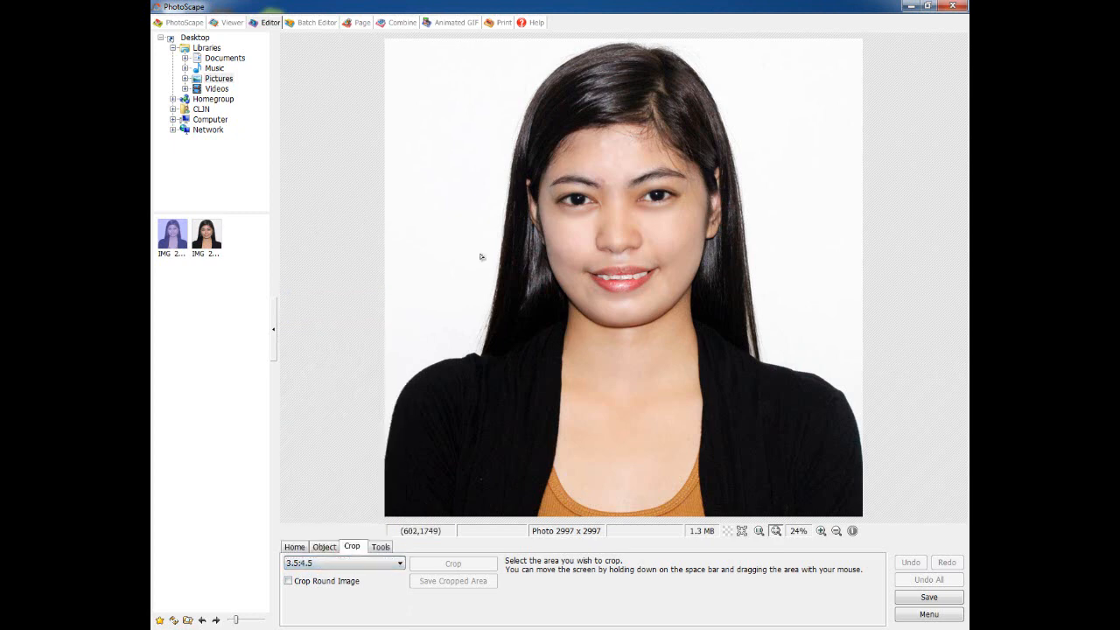
drag(444, 39, 815, 516)
drag(710, 458, 705, 461)
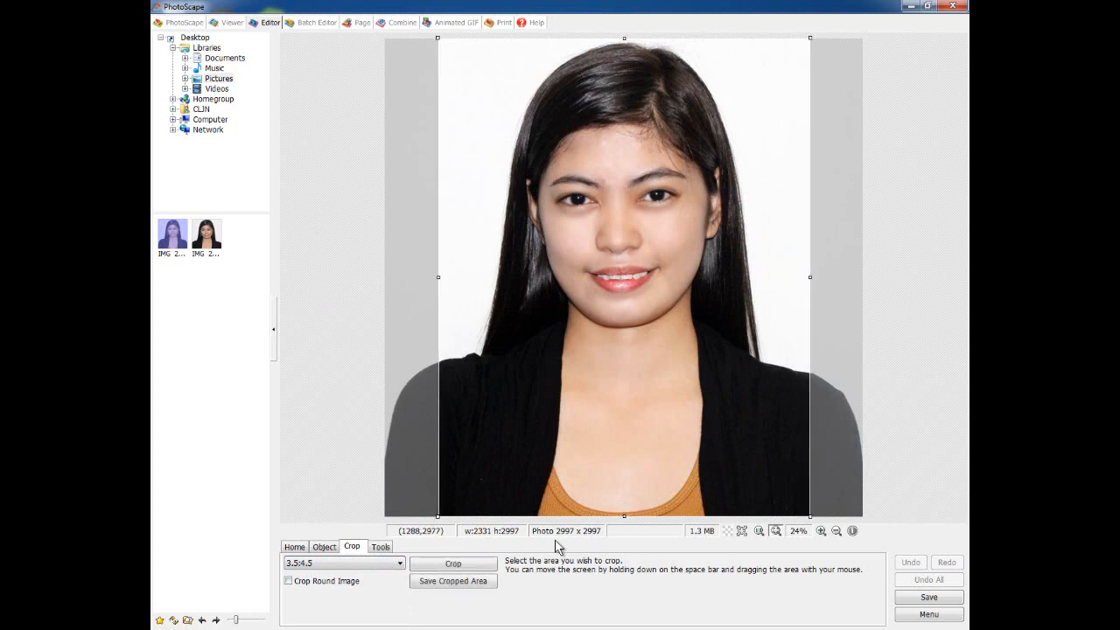
click(451, 565)
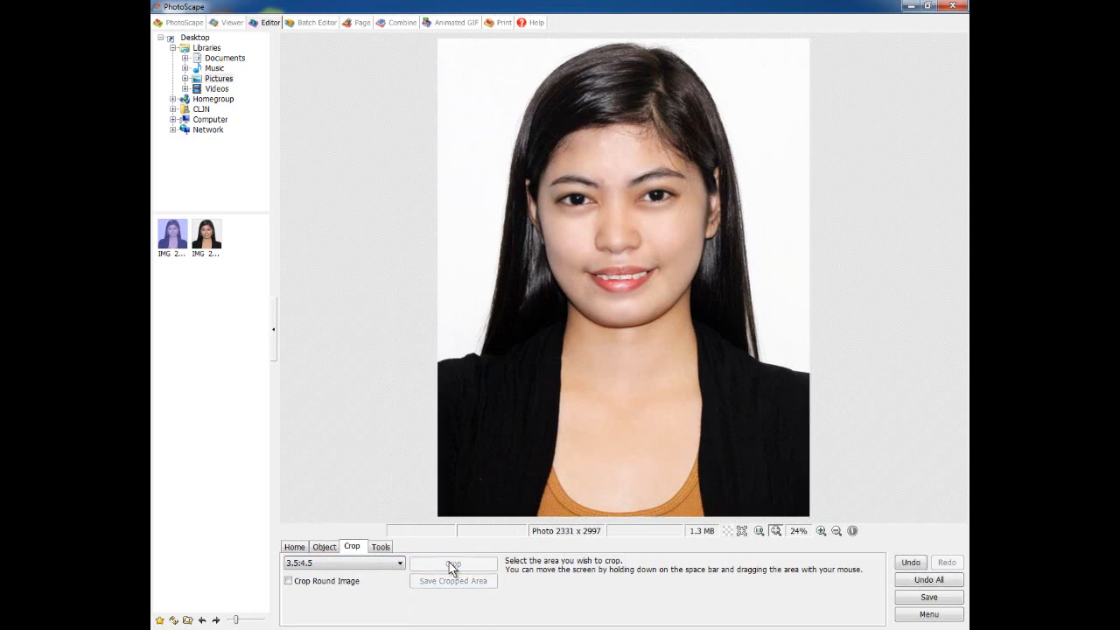
Step: Save the cropped portrait as a new JPEG named "passort size" in the Pictures library
click(903, 600)
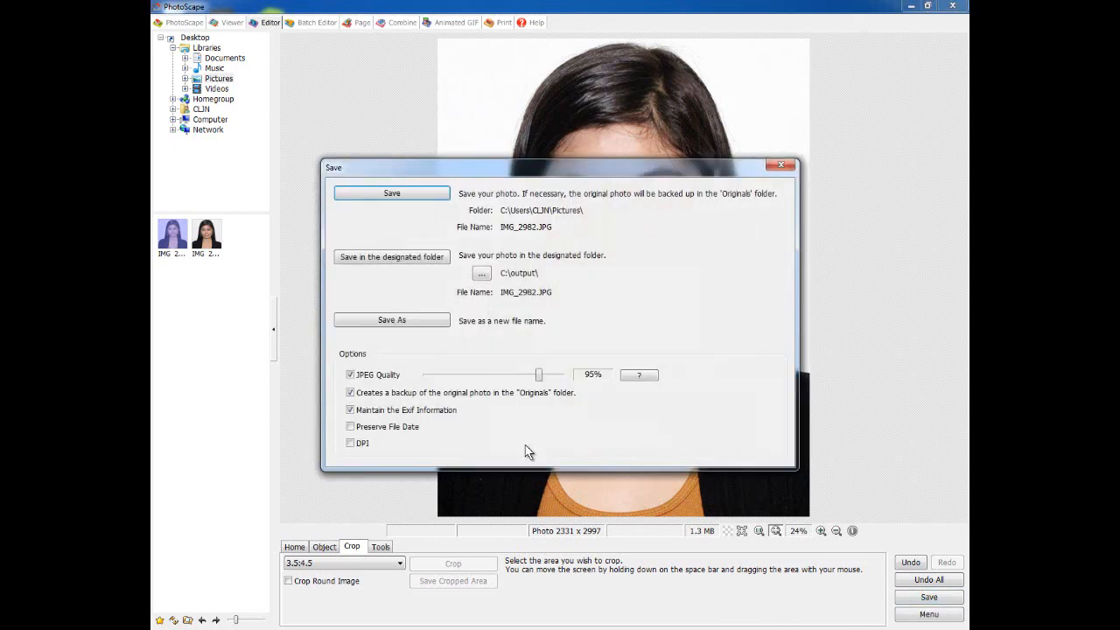
click(381, 321)
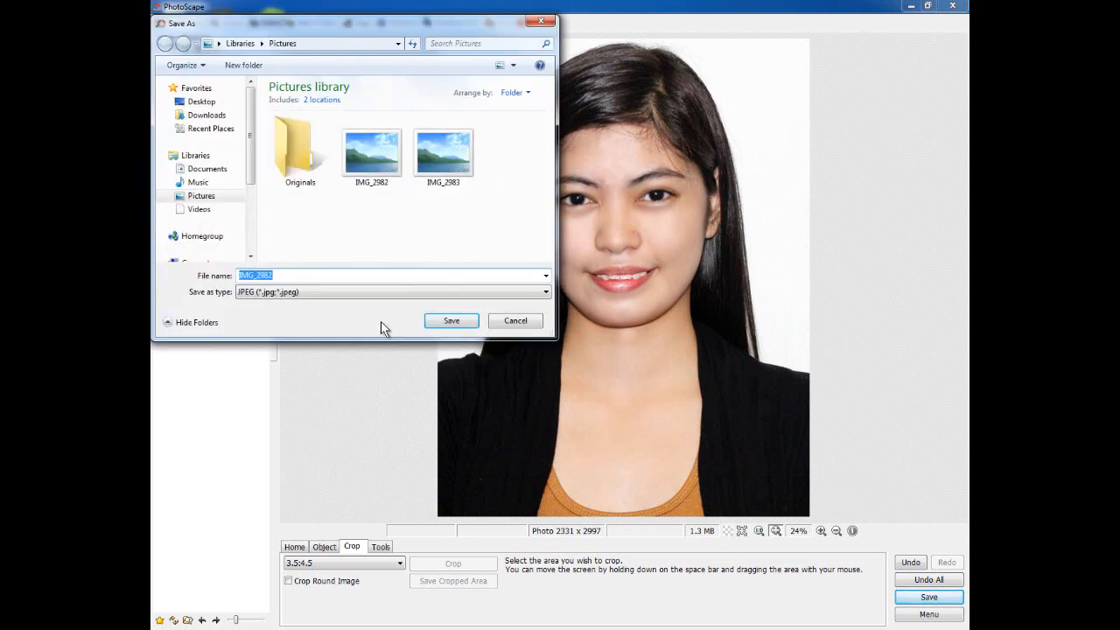
text(passort sze)
key(BackSpace)
key(BackSpace)
text(i)
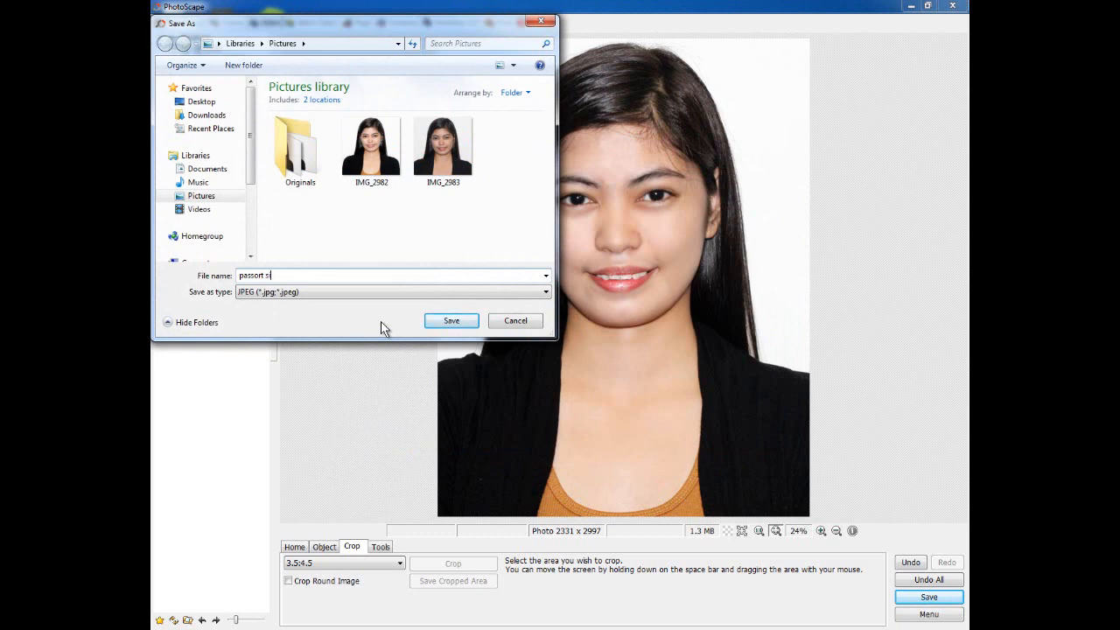
text(ze)
key(Return)
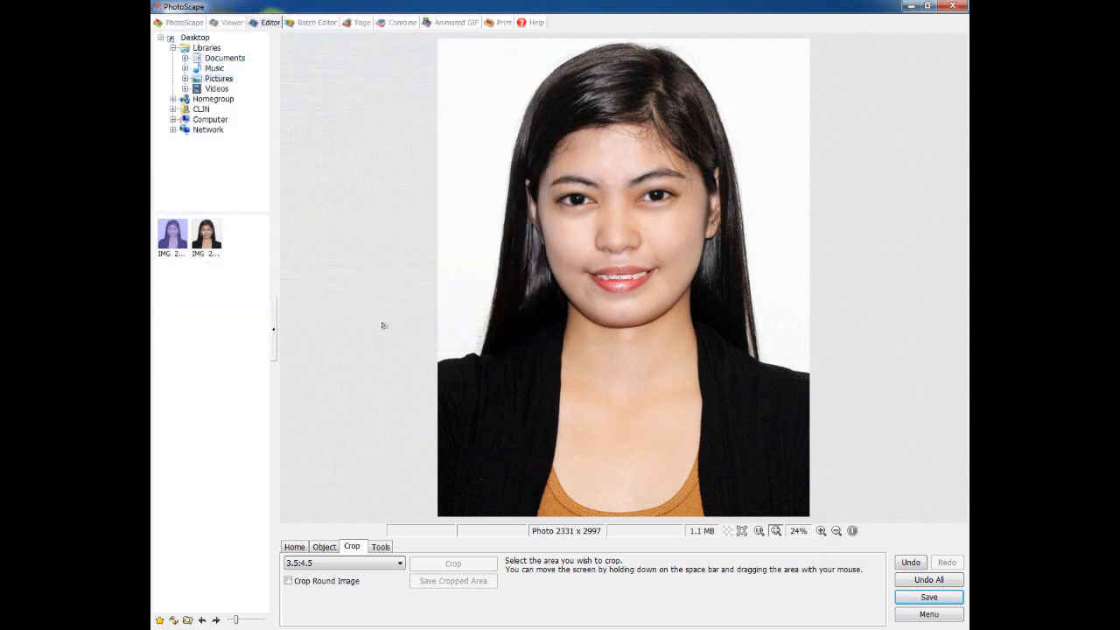
Step: Replace the four photos in the print layout with four copies of the cropped passport-size portrait
click(504, 23)
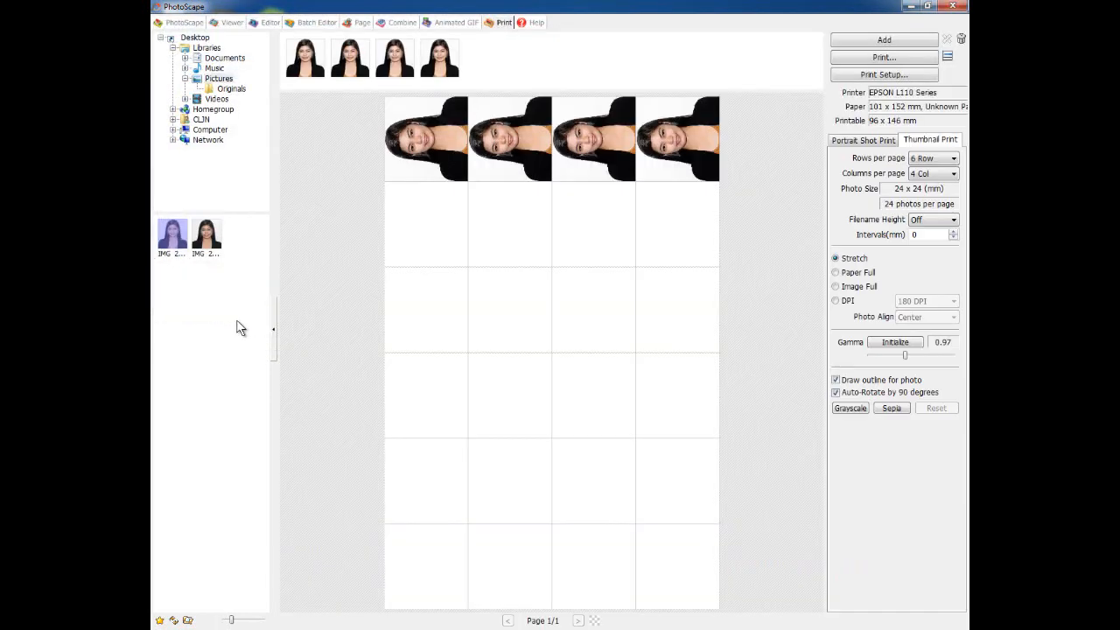
drag(490, 68, 185, 45)
key(Delete)
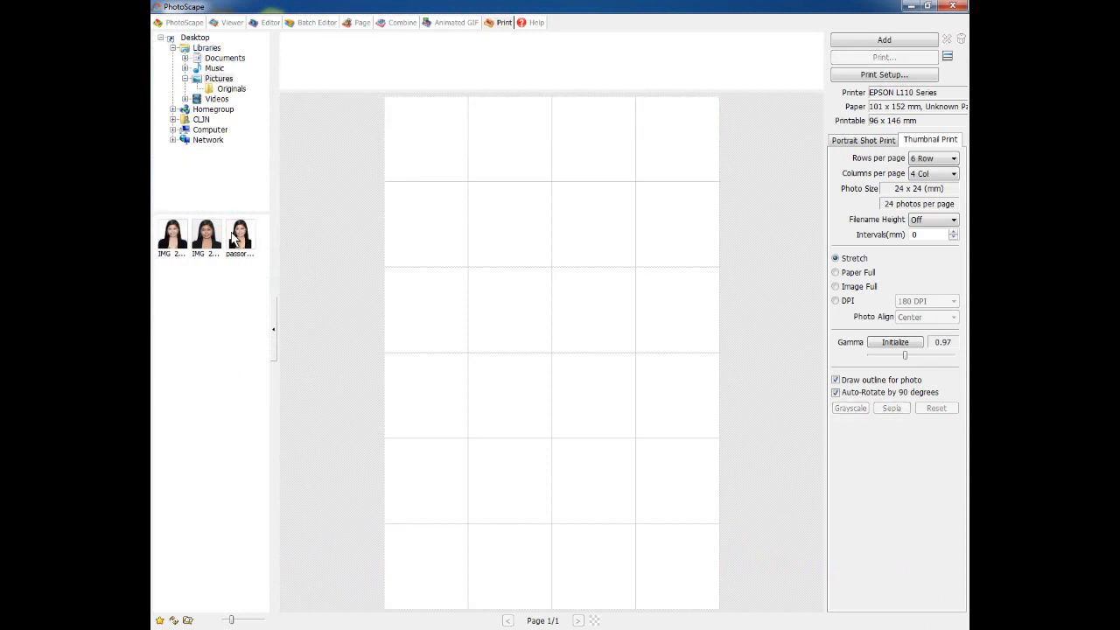
drag(233, 240, 501, 246)
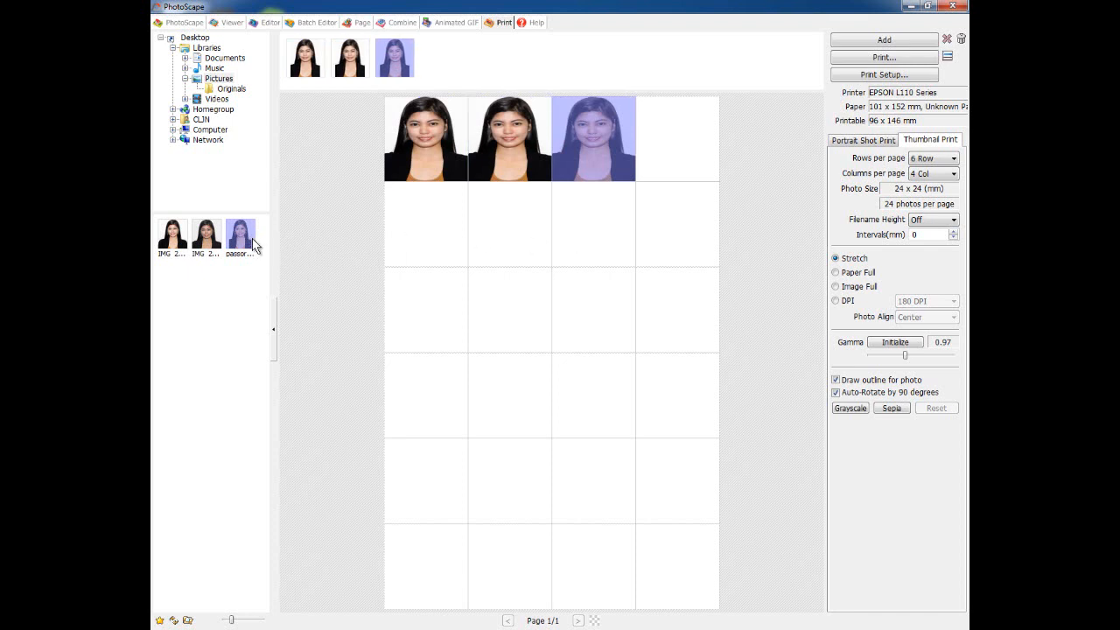
drag(253, 240, 495, 229)
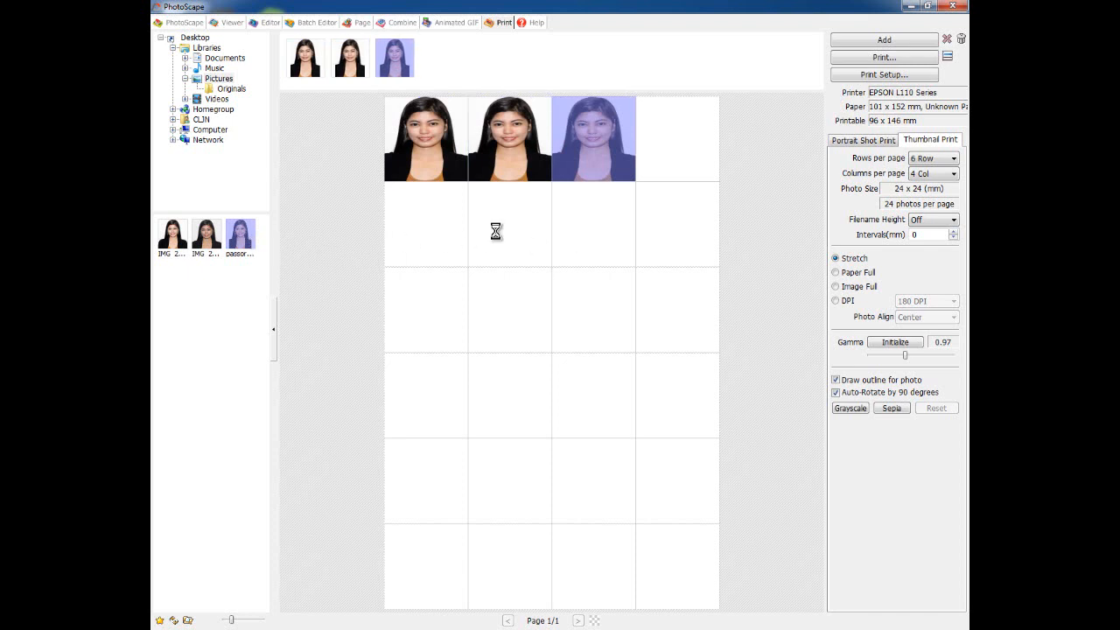
Step: Switch the print layout to portrait shot printing at 3.5 x 4.5 cm in landscape orientation
click(865, 143)
click(854, 158)
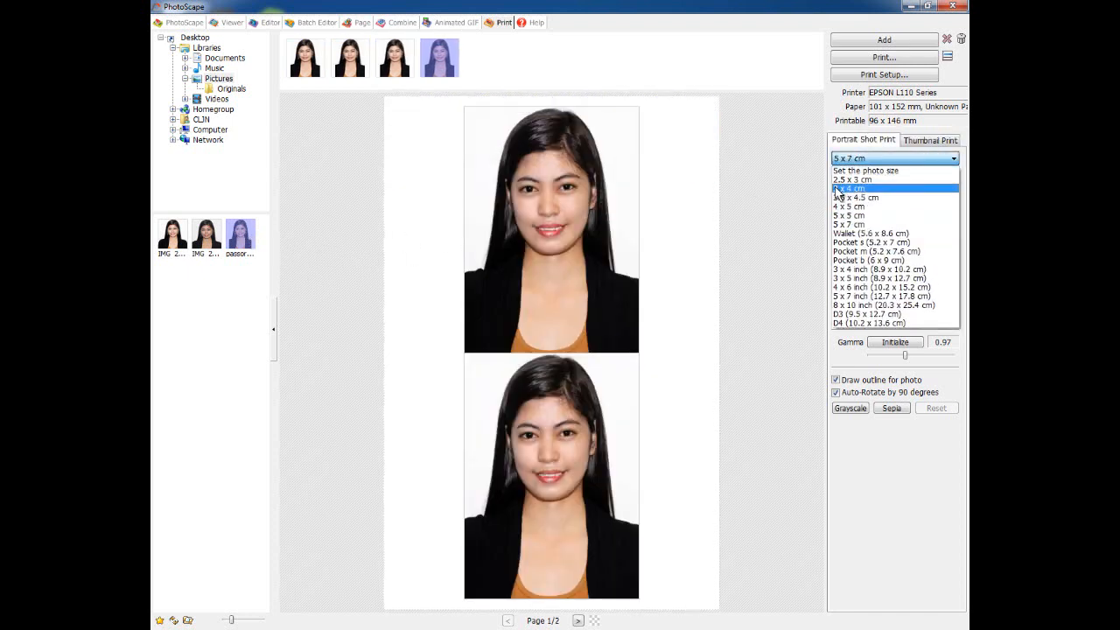
click(854, 198)
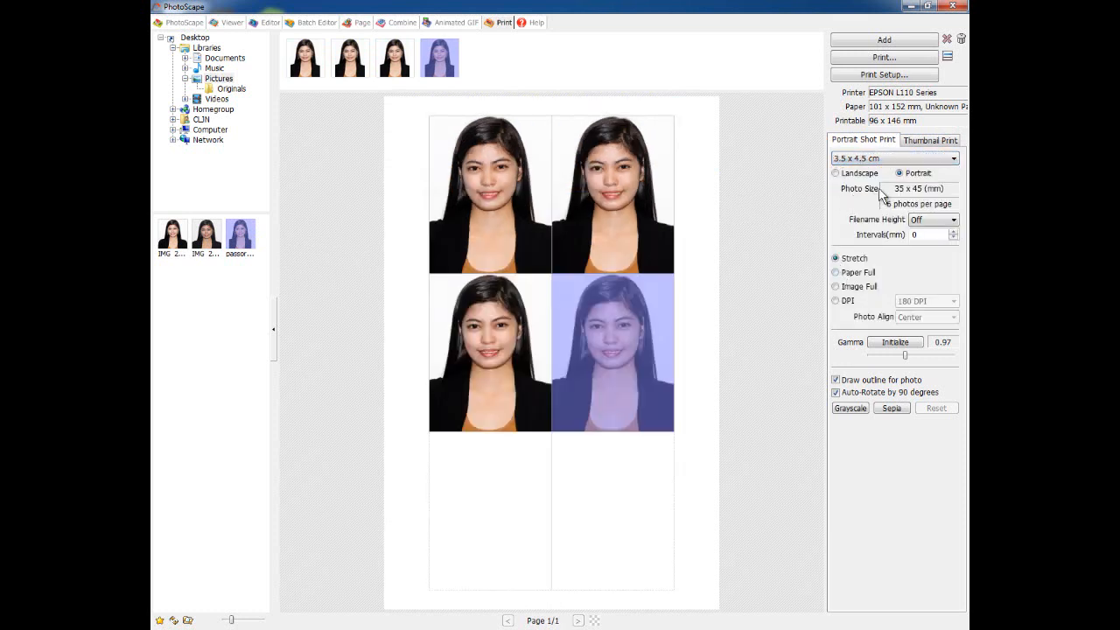
click(851, 174)
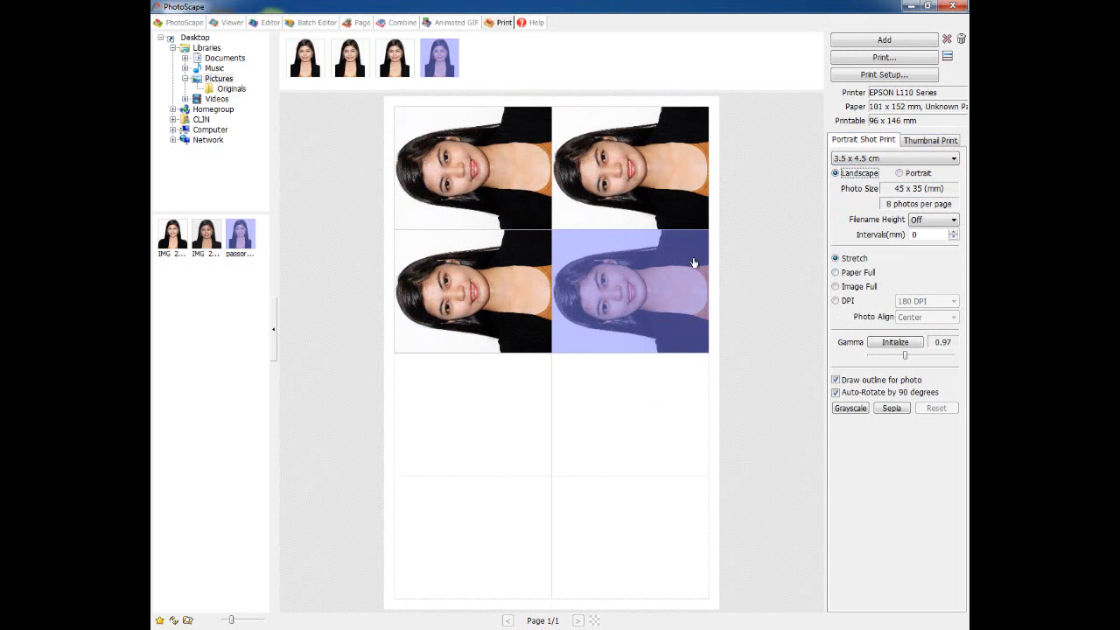
click(762, 253)
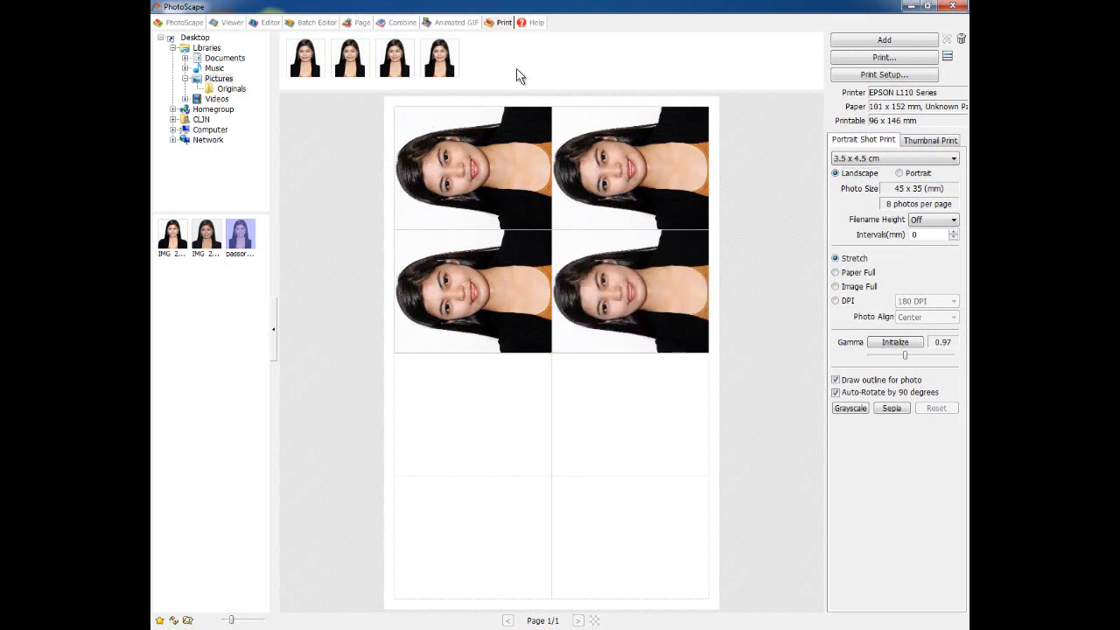
Step: In the Notepad notes, add the line "you have to crop it or else if you use 2x2 it will stretch. getst?" and return to PhotoScape
click(574, 629)
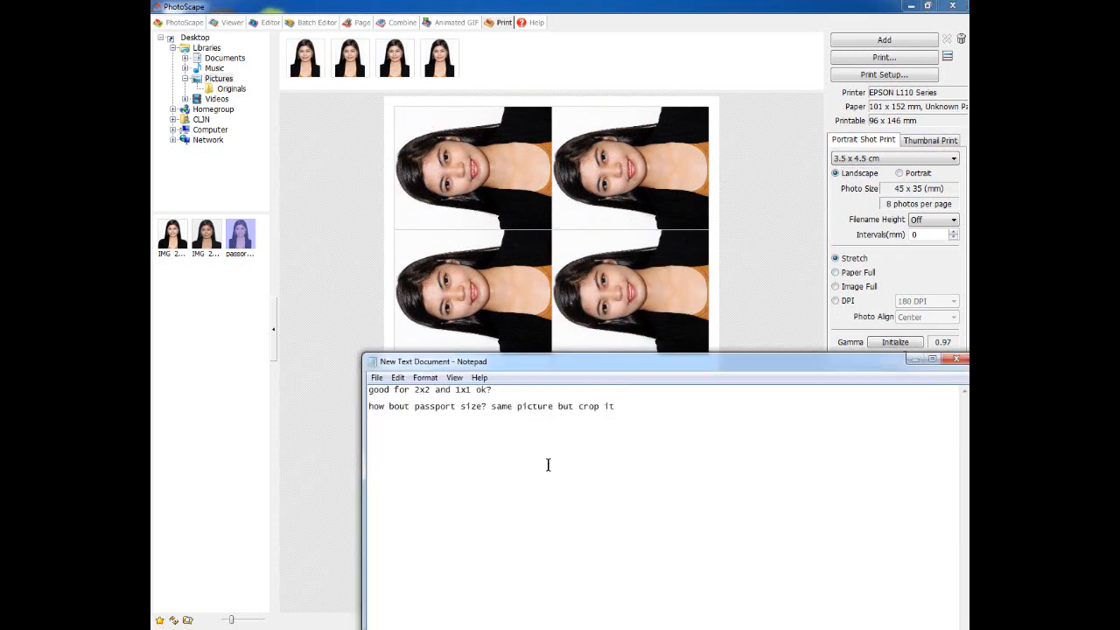
text(you have to c)
text(rop it or else if yo)
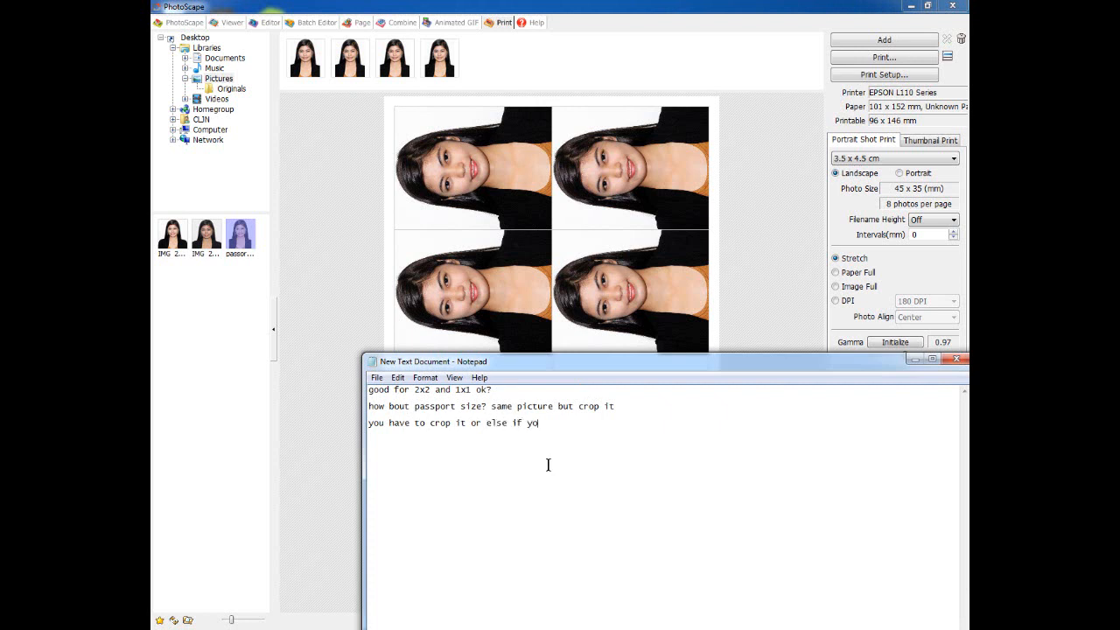
text(u use 2x2)
text(it will stretch. gets)
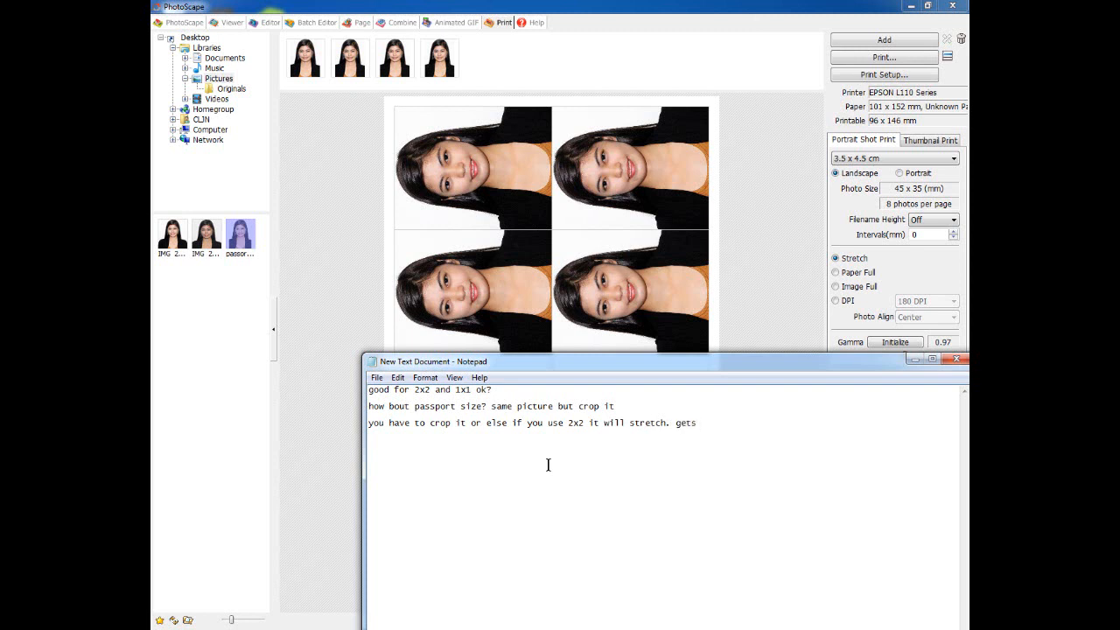
text(t?)
click(749, 349)
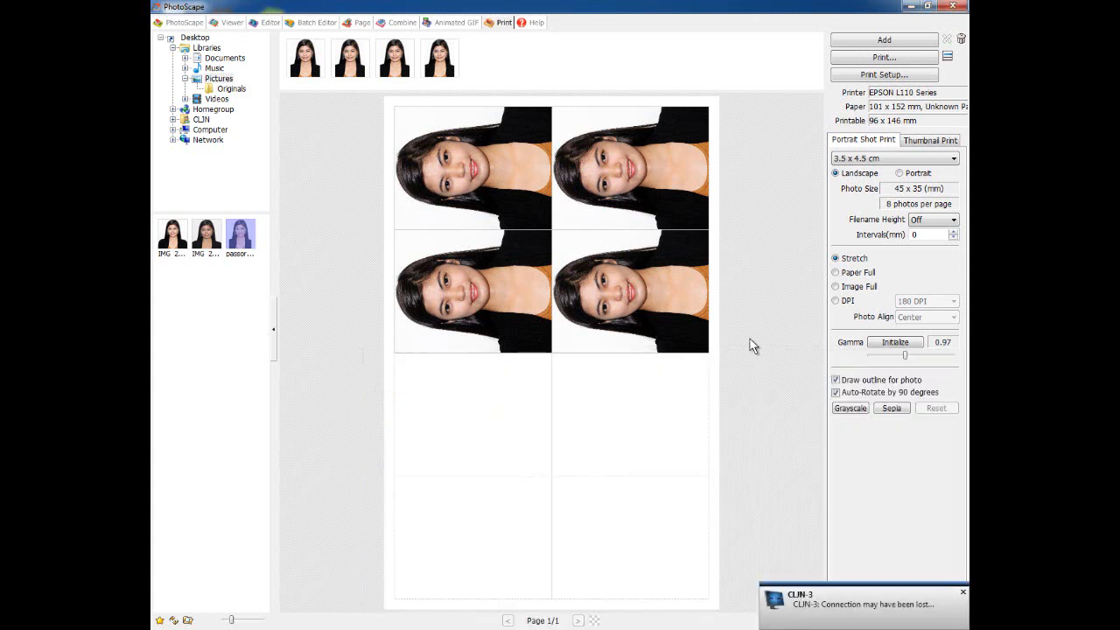
Step: Add the uncropped portrait, the first picture in the folder, to the passport-size print layout after the four cropped copies
click(184, 354)
drag(171, 237, 392, 394)
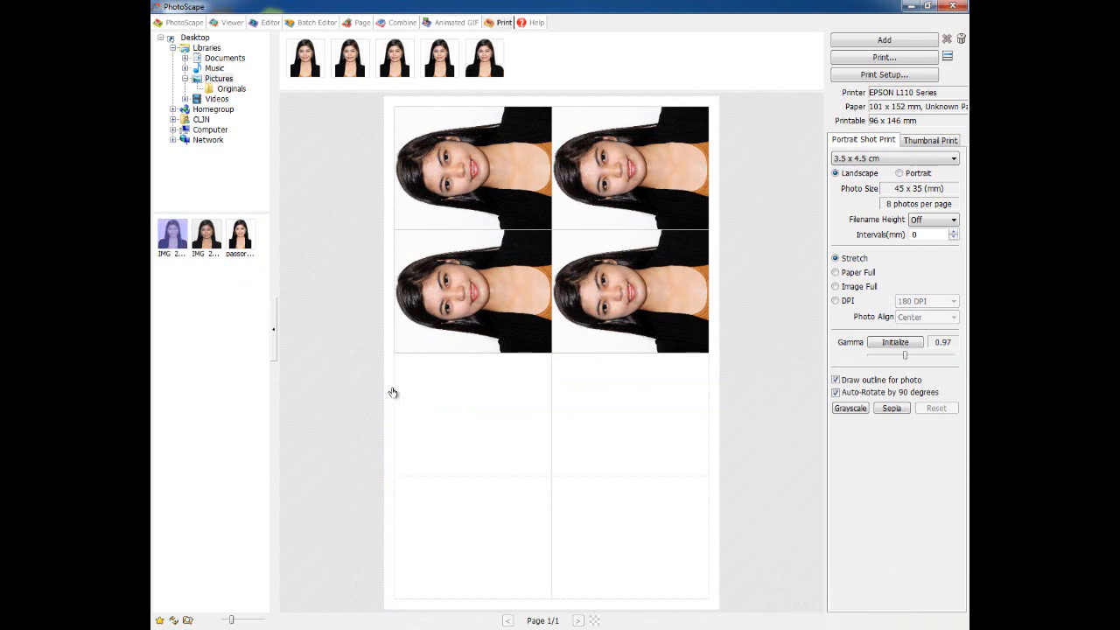
Step: Toggle the automatic 90-degree rotation off and back on to compare how the photos fit their frames
click(836, 380)
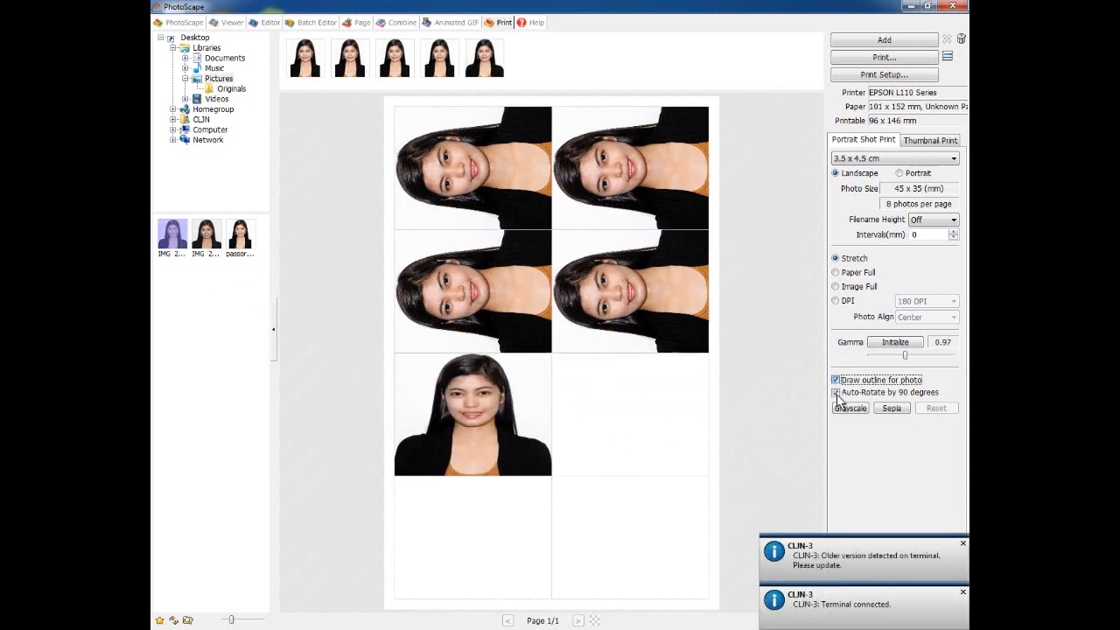
click(836, 393)
click(836, 393)
click(836, 393)
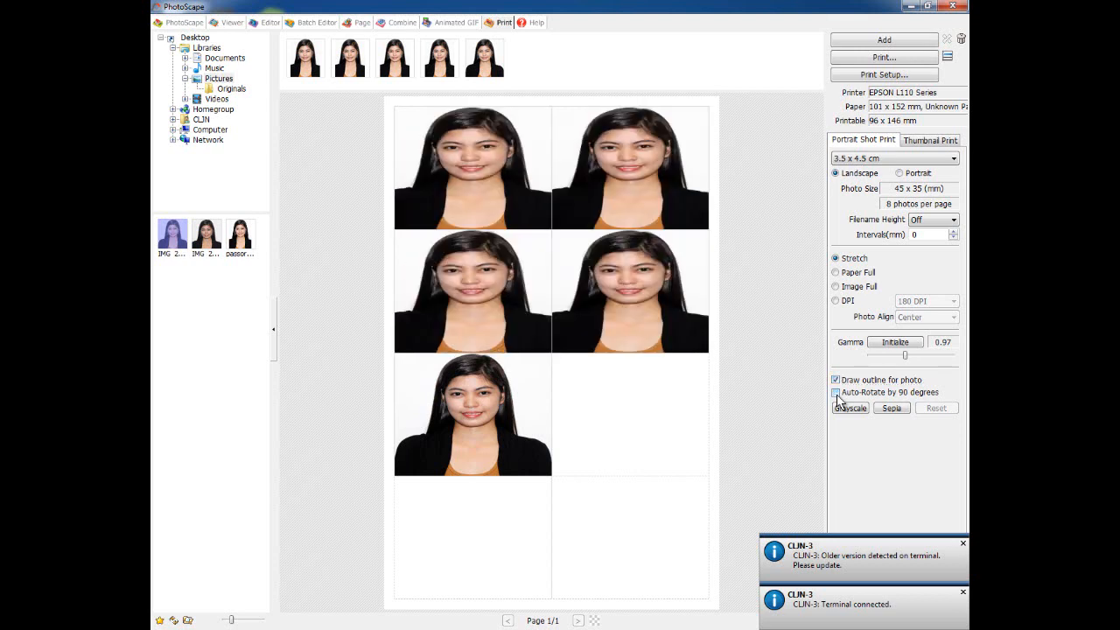
click(837, 393)
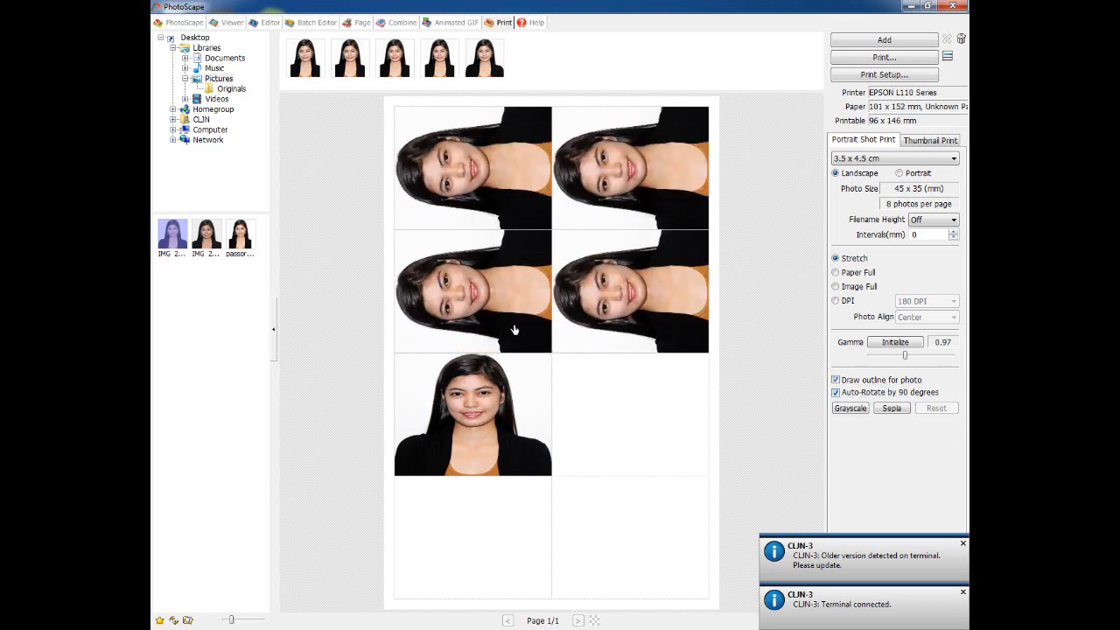
Step: Remove the stretched uncropped portrait from the print layout, keeping only the four cropped copies
click(470, 406)
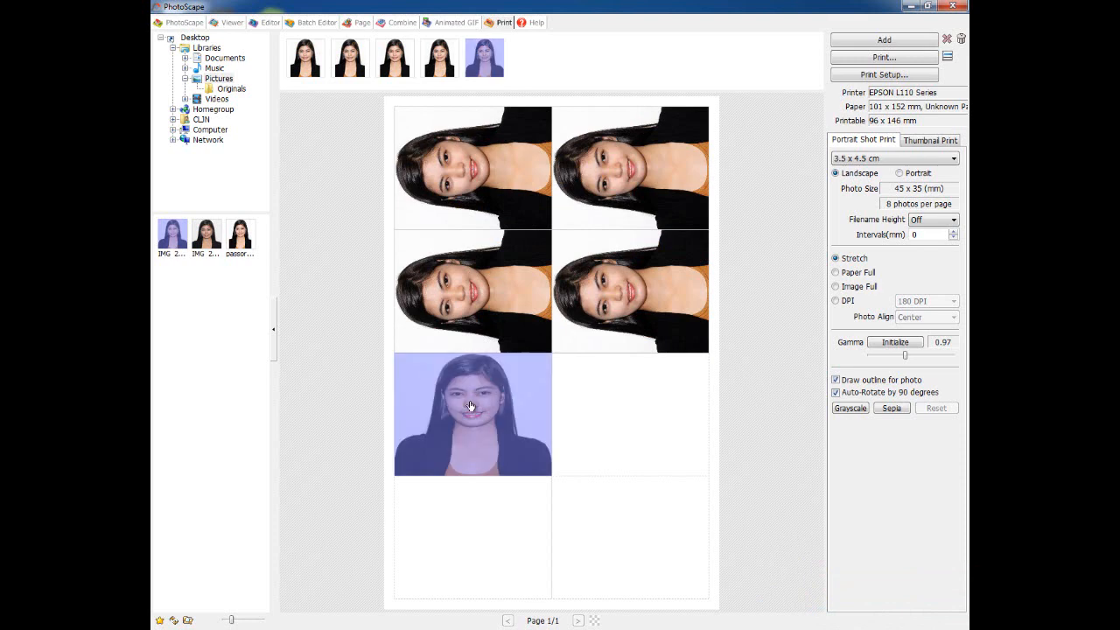
key(Delete)
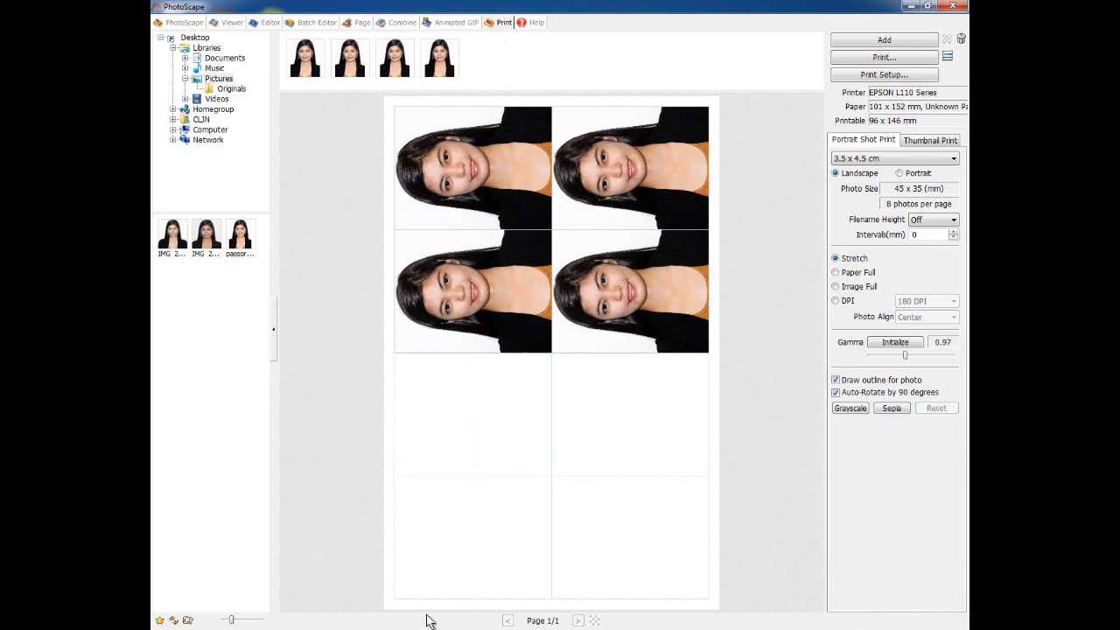
Step: Switch to the Notepad notes and add the closing line "thanks for watching"
click(526, 534)
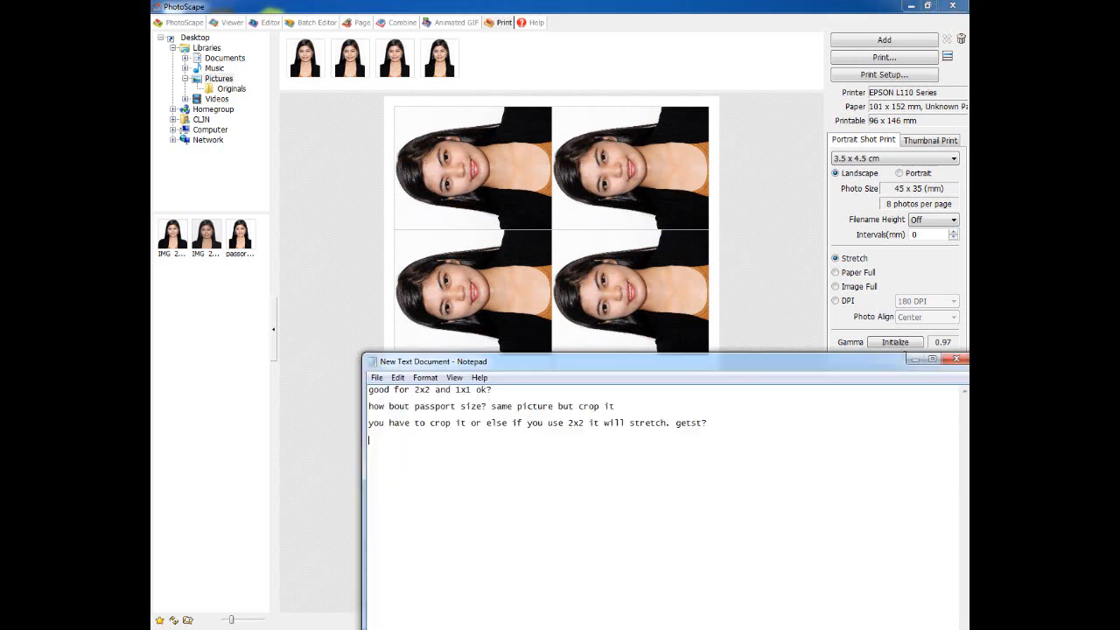
text(thanks for watching)
key(Return)
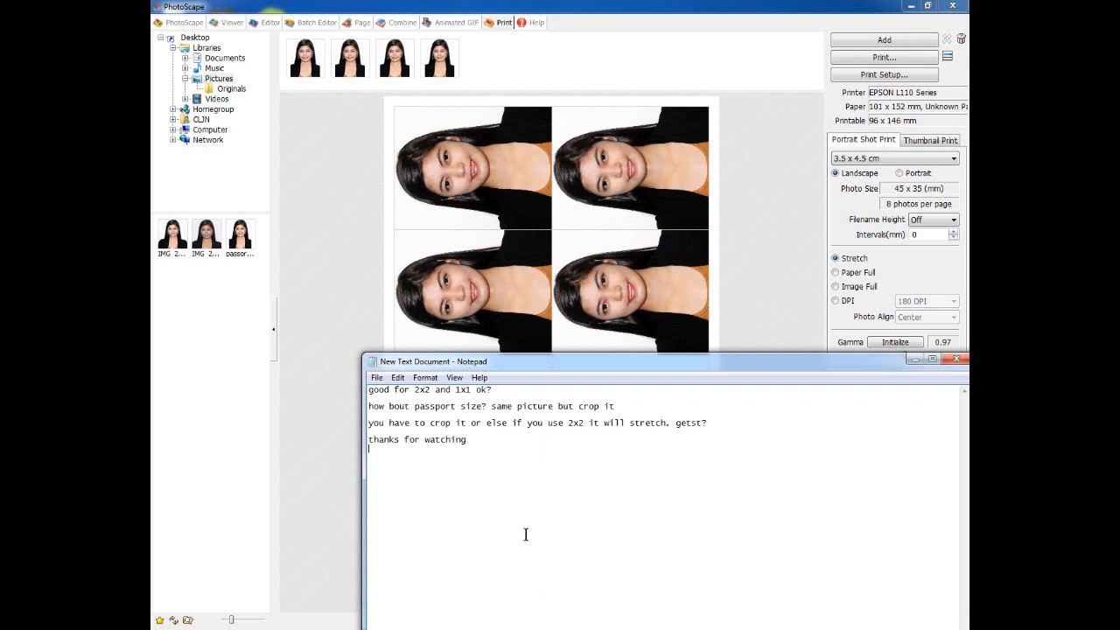